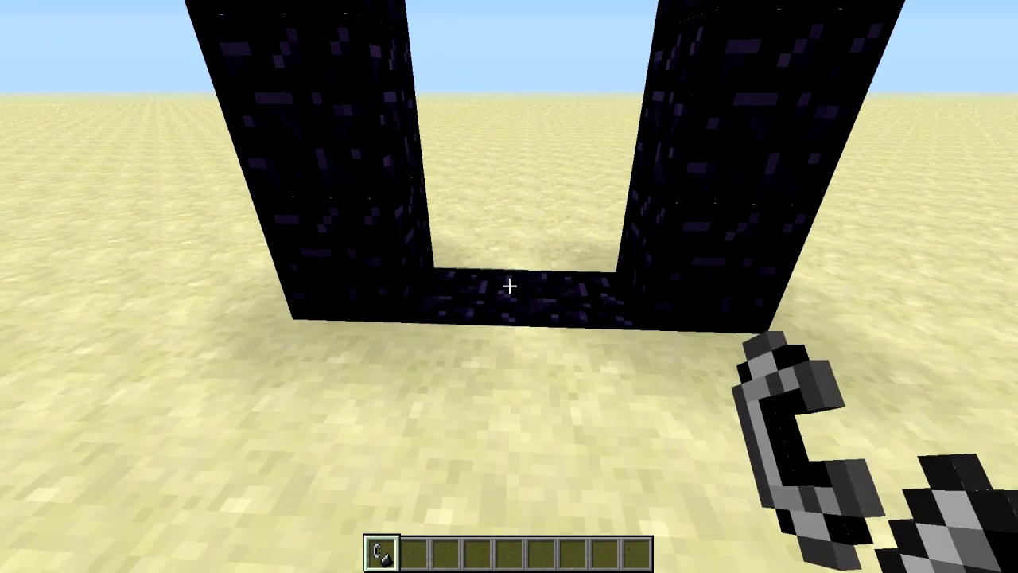
Ignite the obsidian portal frame, then toggle the F3 debug overlay on and off.
right_click(509, 286)
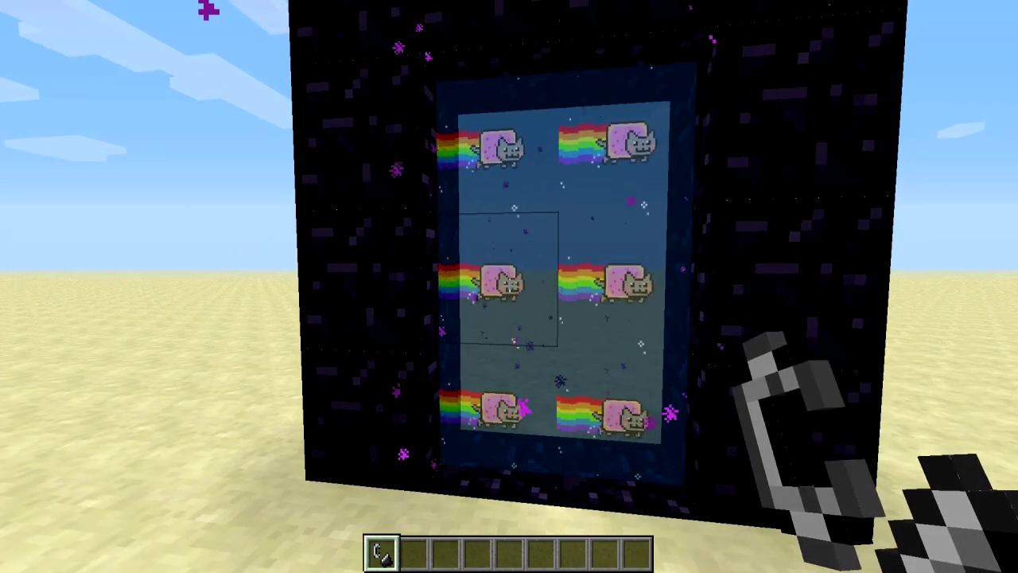
key(F3)
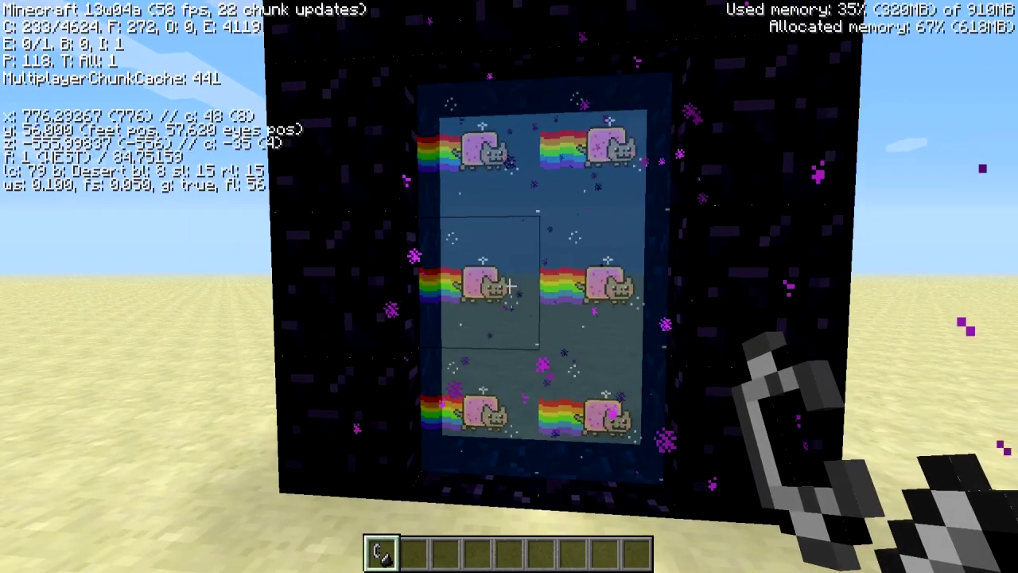
key(F3)
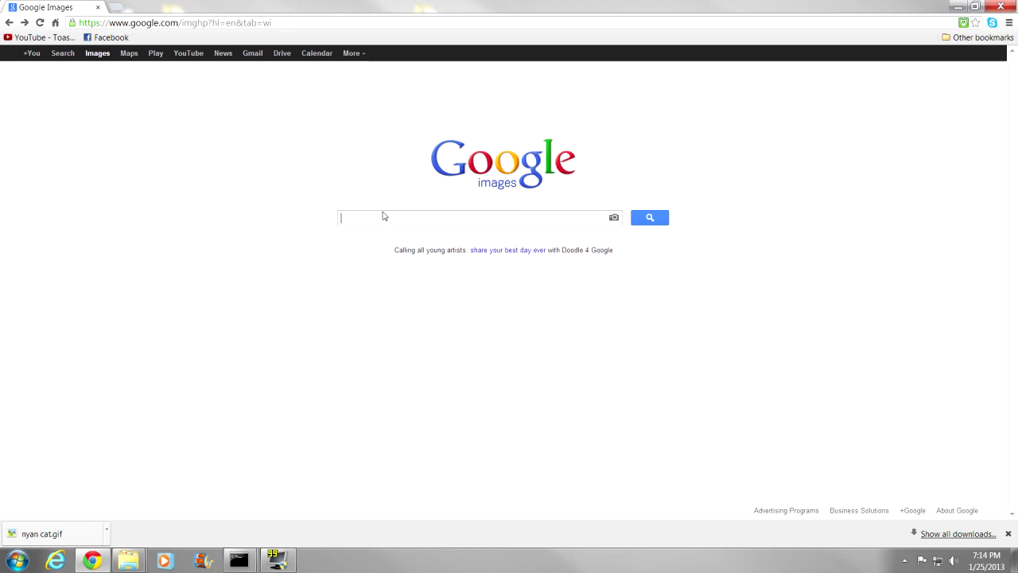
Search Google Images for 'nyan cat gif' and open the original 400×400 Tumblr GIF.
text(nyan cat gif)
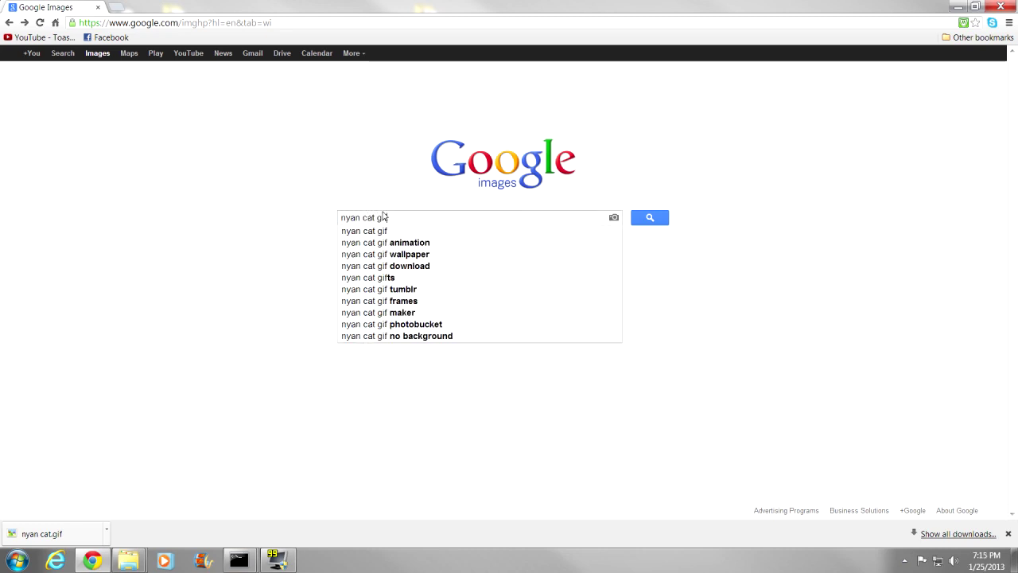
key(Return)
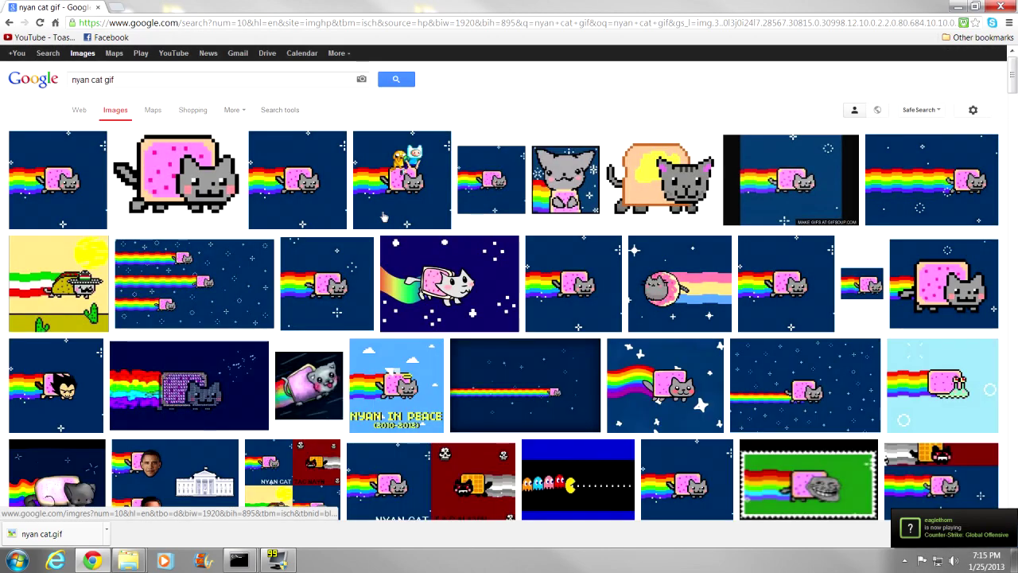
click(316, 212)
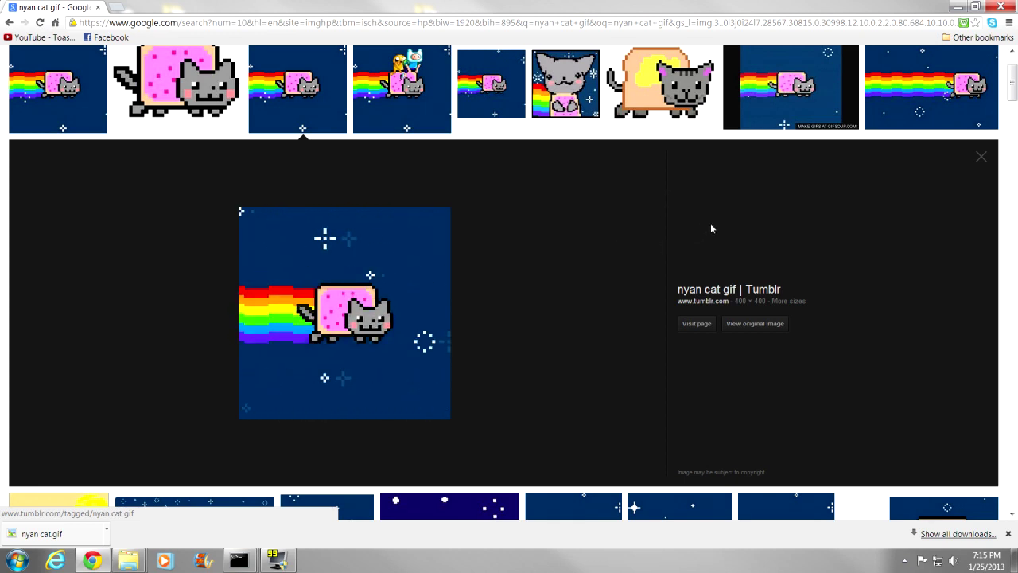
click(763, 326)
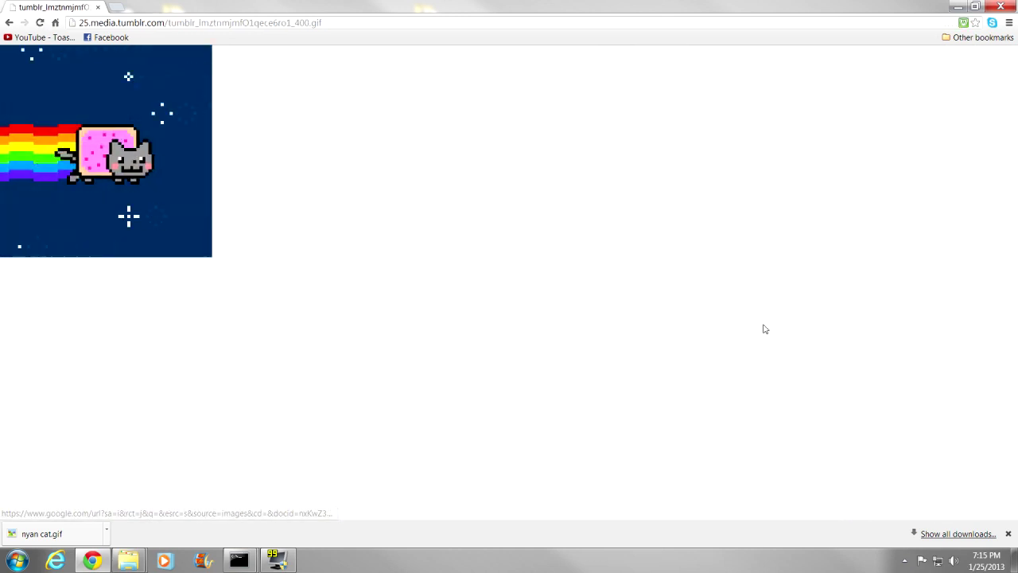
Save the GIF as 'nyan cat' in the Desktop's Custom Portal folder.
right_click(107, 169)
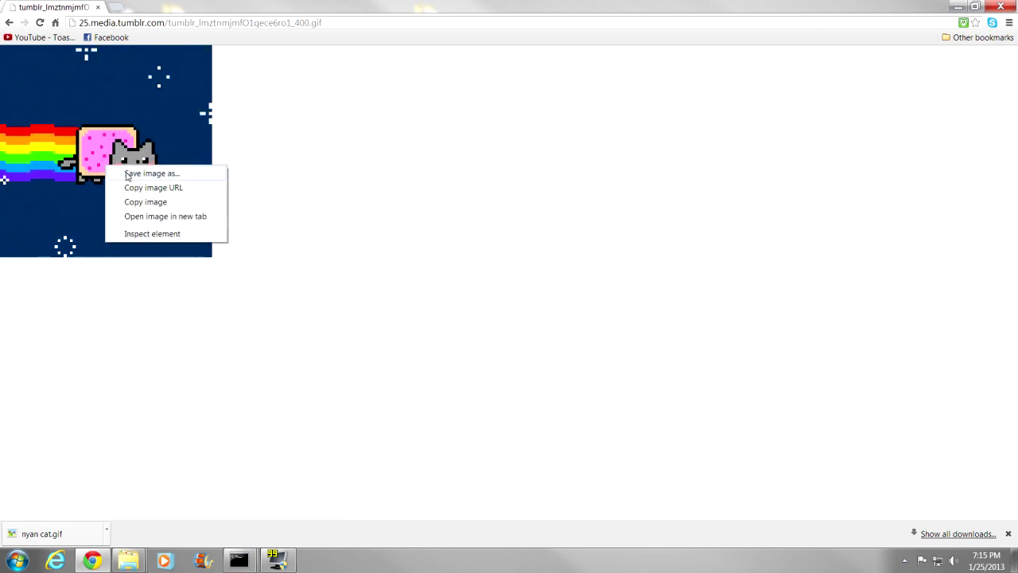
click(128, 175)
click(273, 153)
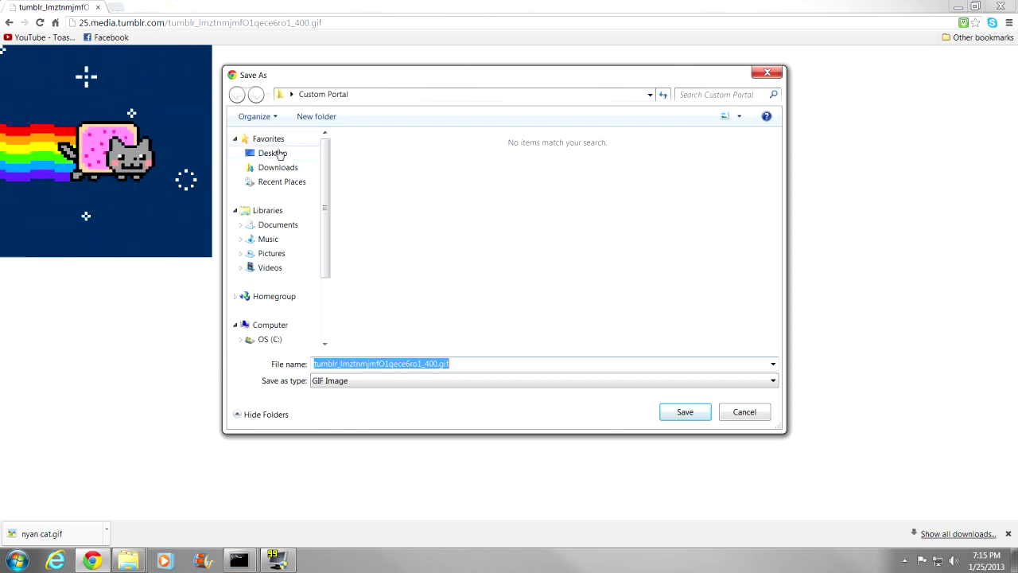
double_click(588, 256)
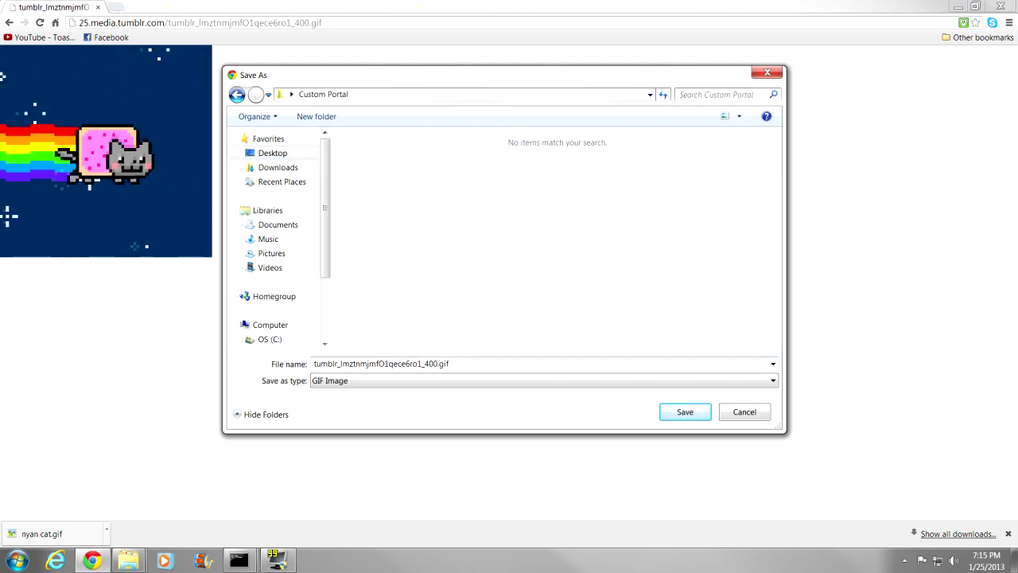
double_click(446, 364)
text(nyan cat)
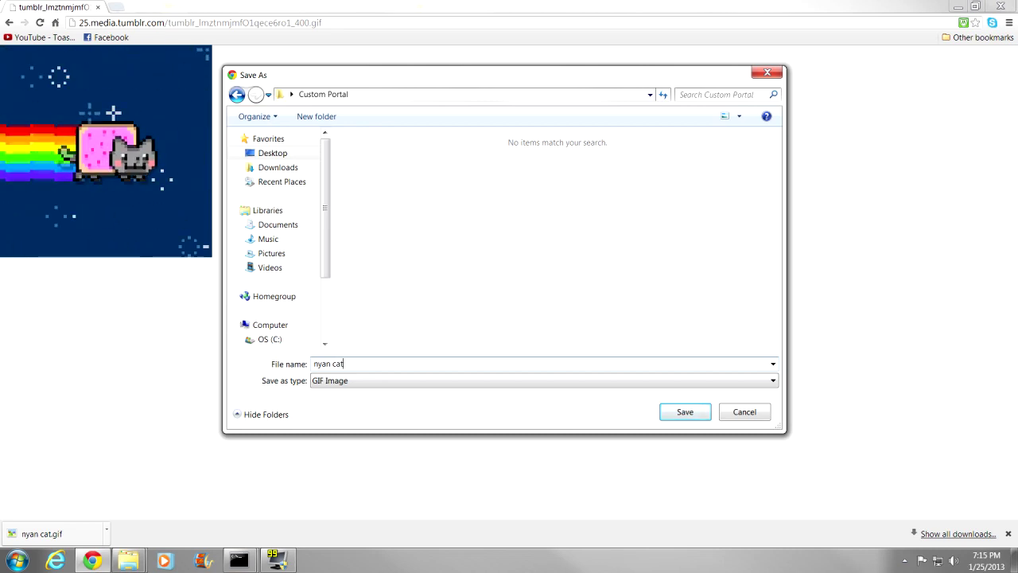
click(681, 414)
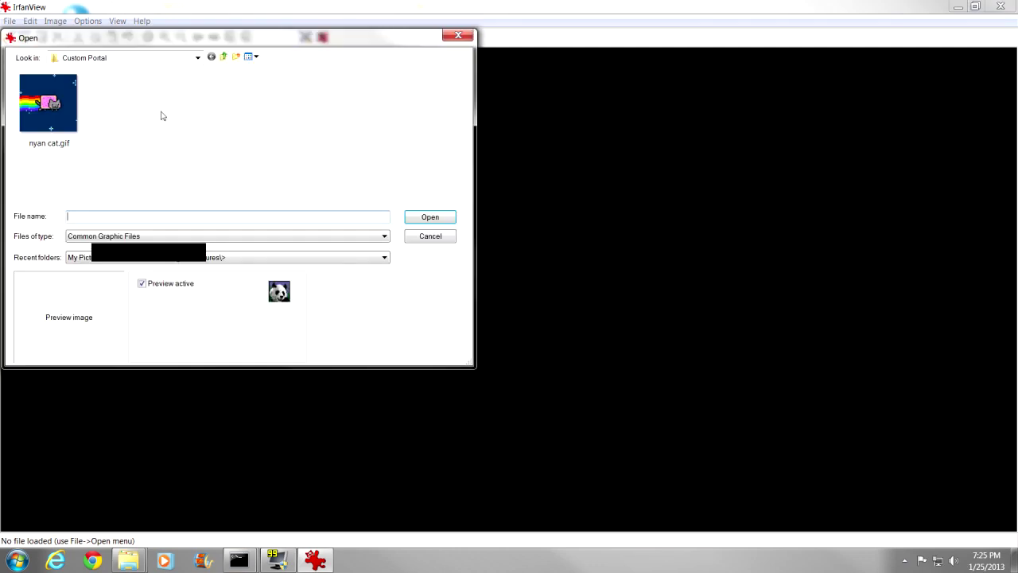
Open nyan cat.gif and extract all its frames as PNG files.
click(58, 112)
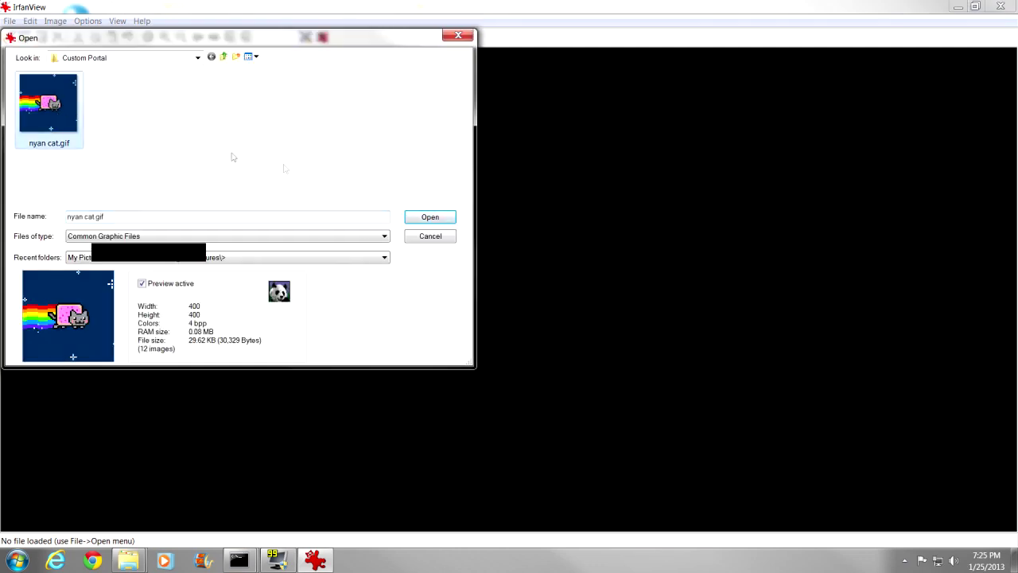
click(414, 215)
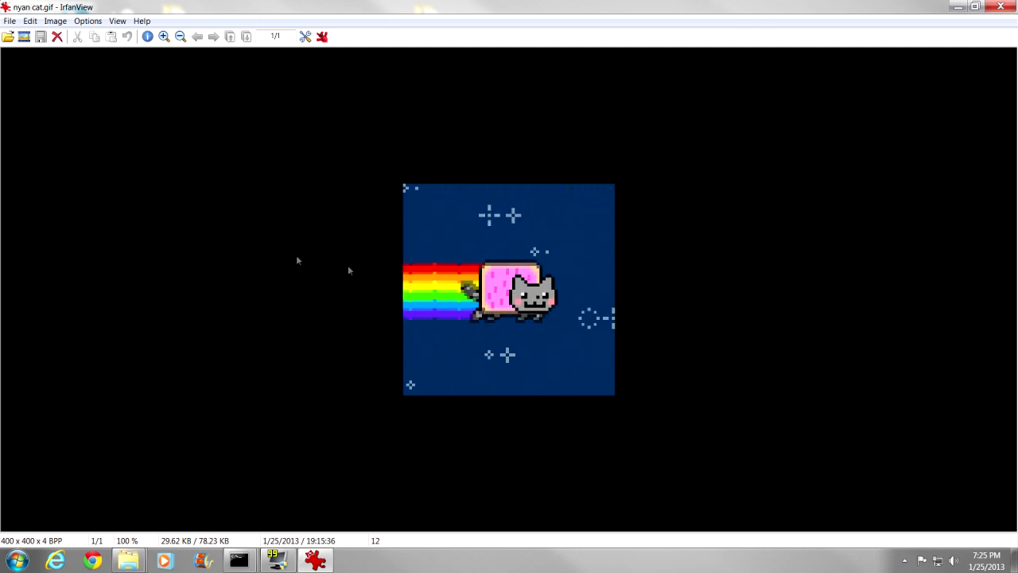
click(87, 21)
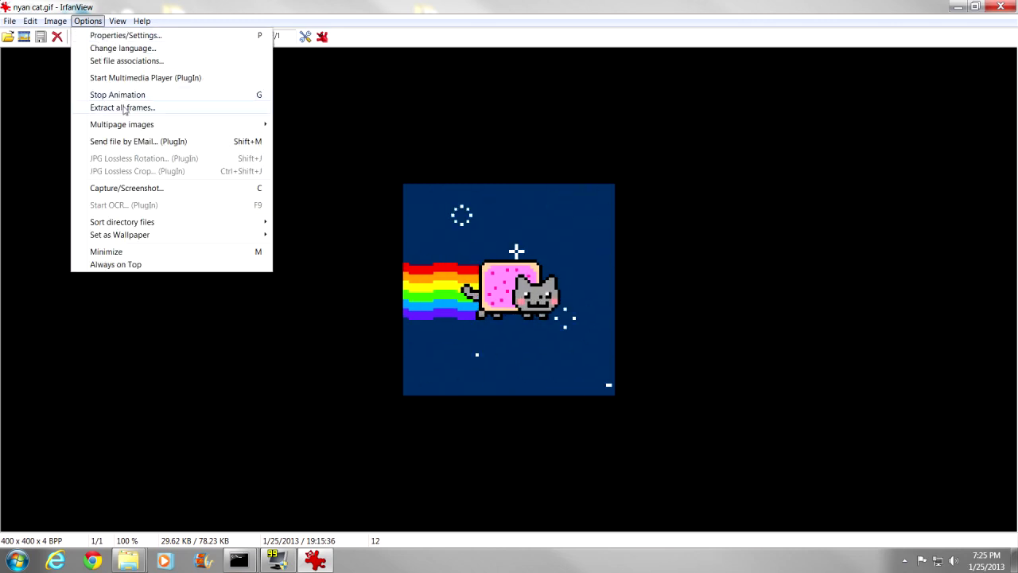
click(123, 109)
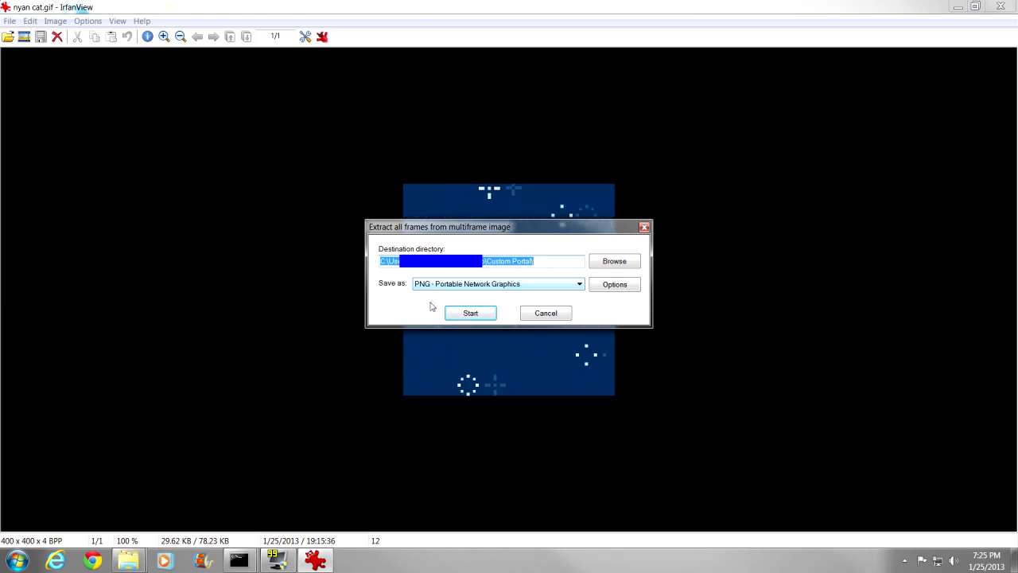
click(470, 313)
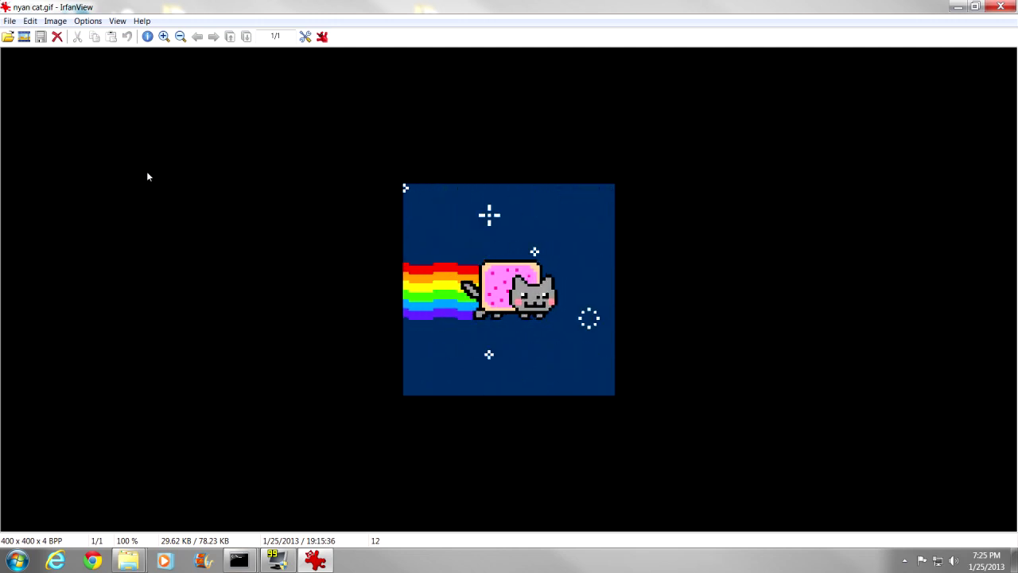
click(56, 22)
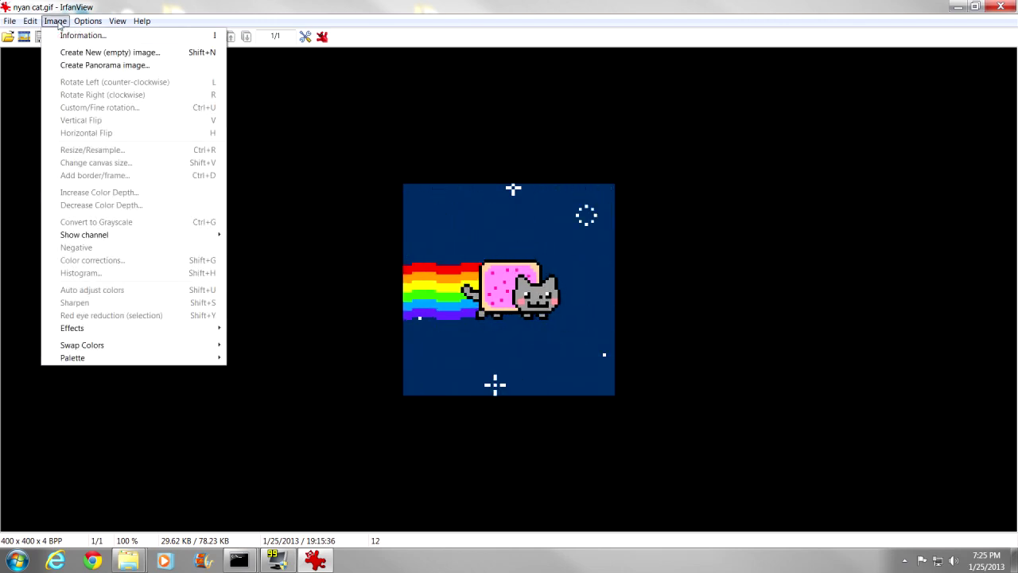
Add frames 0001–0012 to a vertical panorama to build the 400×4800 strip.
click(83, 65)
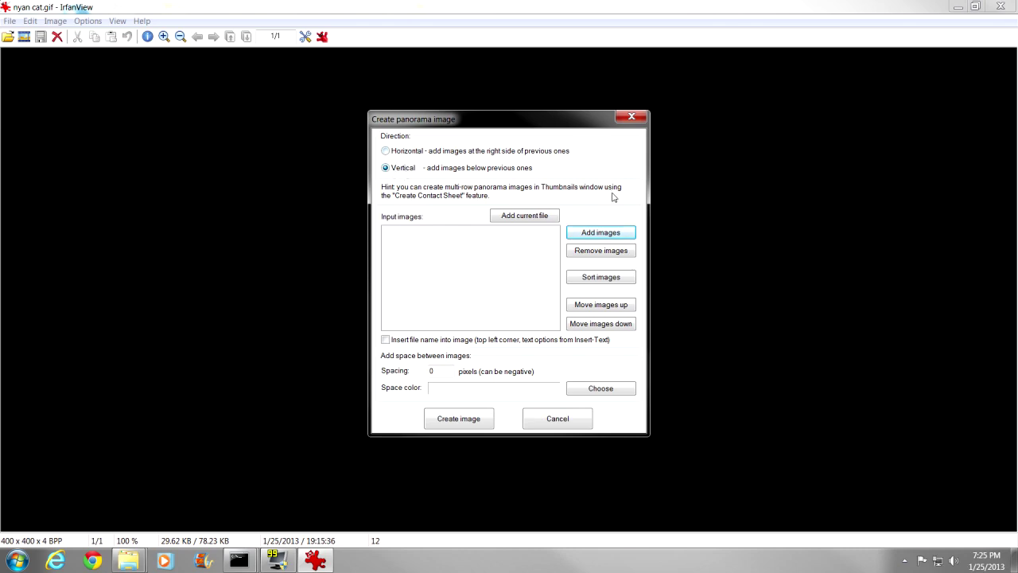
click(603, 230)
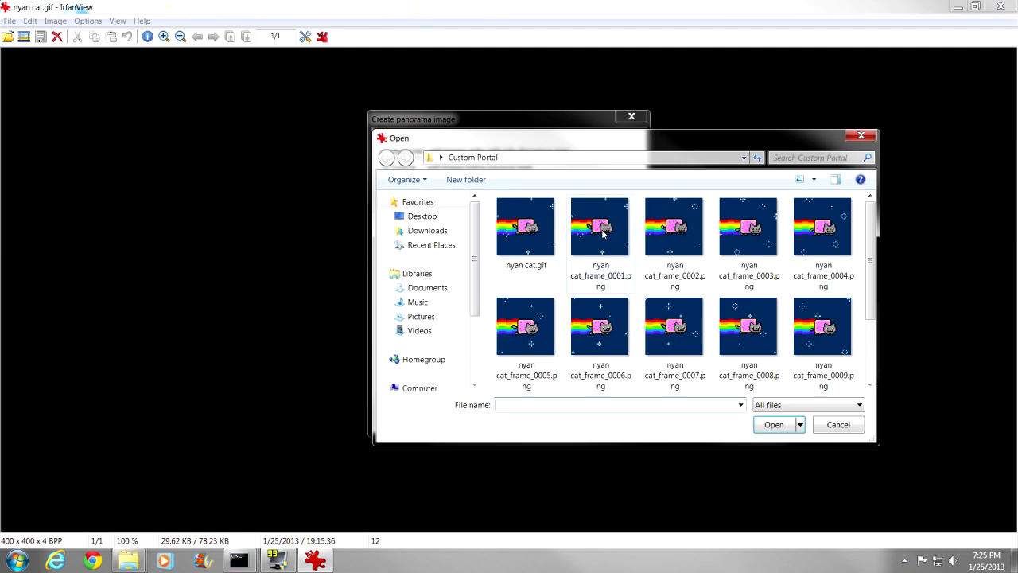
click(602, 231)
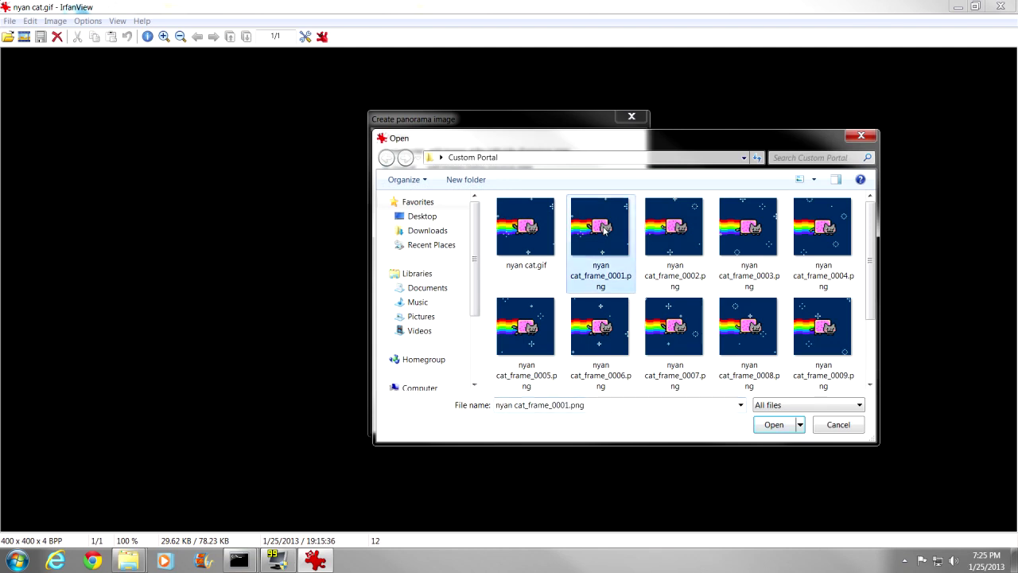
scroll(603, 231, down, 3)
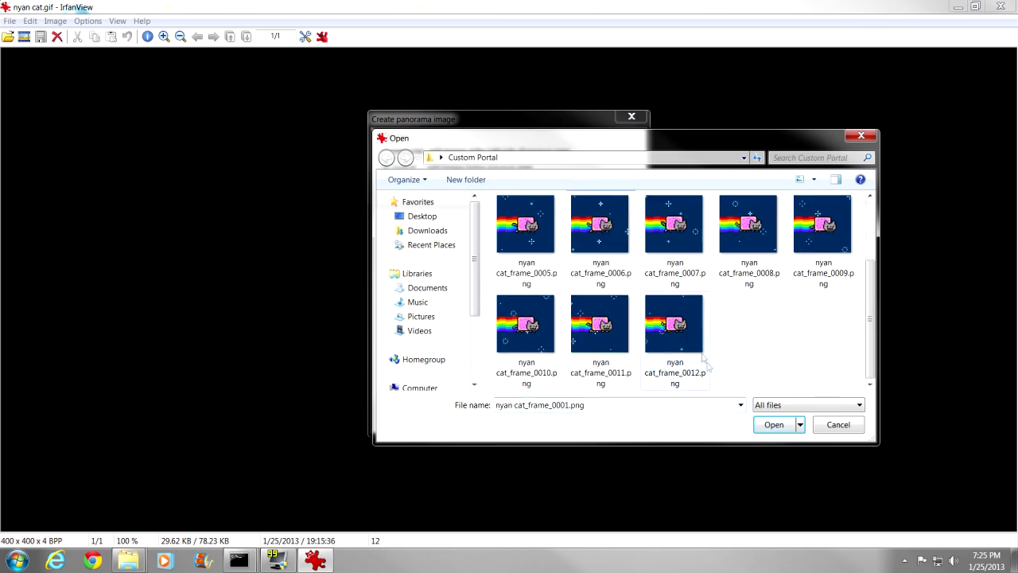
shift+click(682, 334)
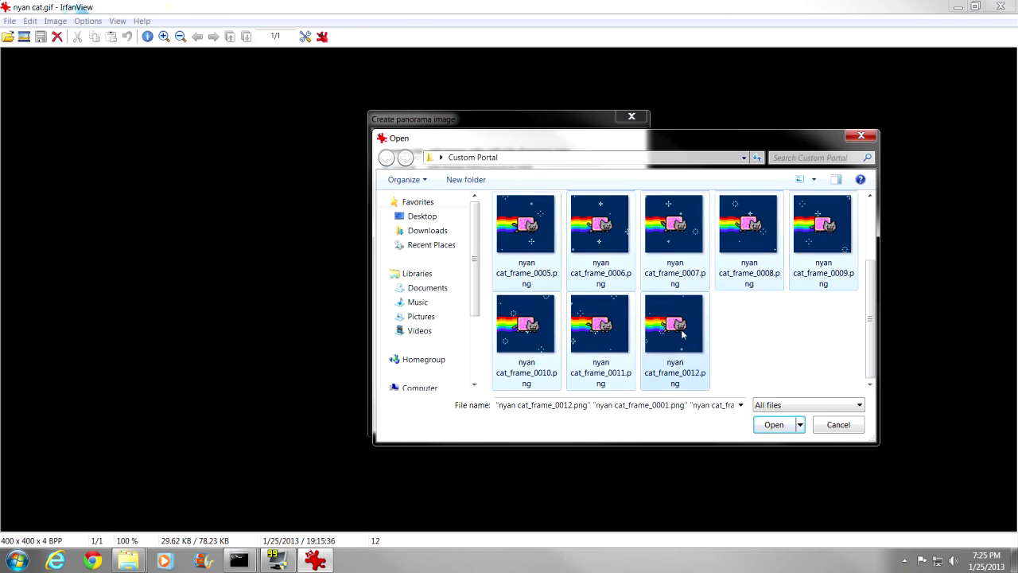
scroll(681, 334, up, 3)
scroll(752, 295, down, 3)
click(781, 426)
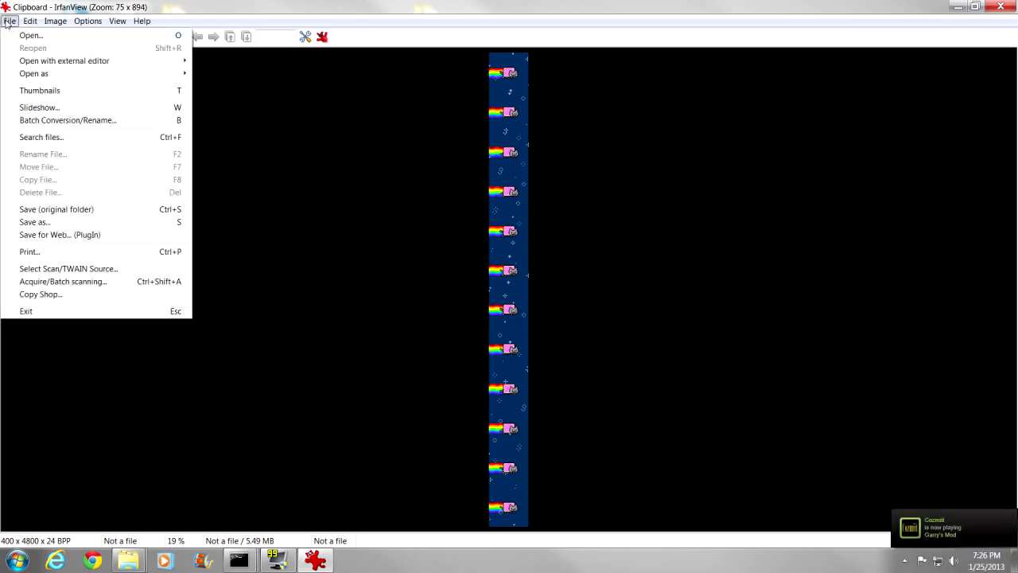
Save the strip as a PNG named 'portal'.
click(38, 223)
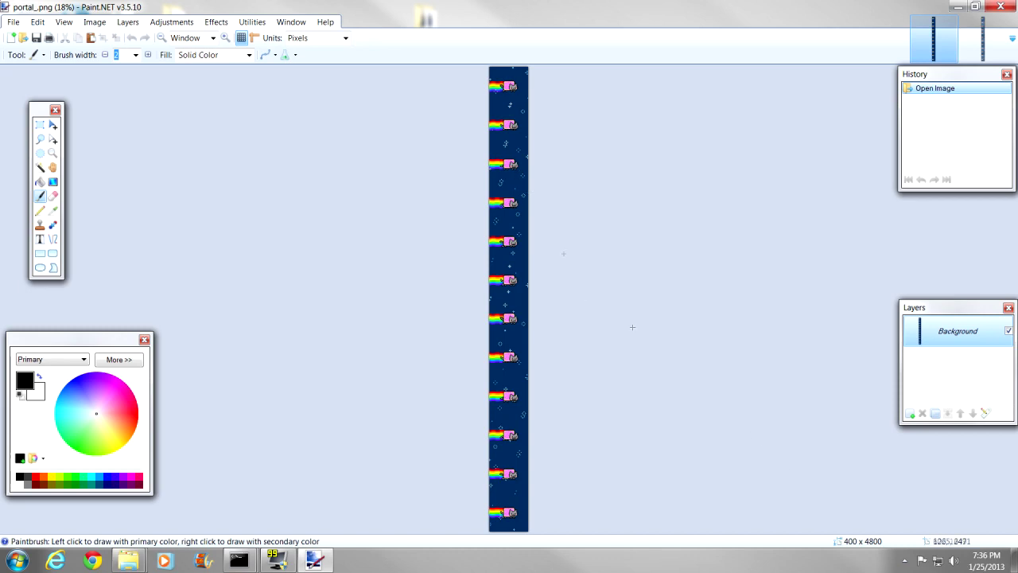
Resize the strip to 64 × 768 pixels with Nearest Neighbor resampling.
click(94, 22)
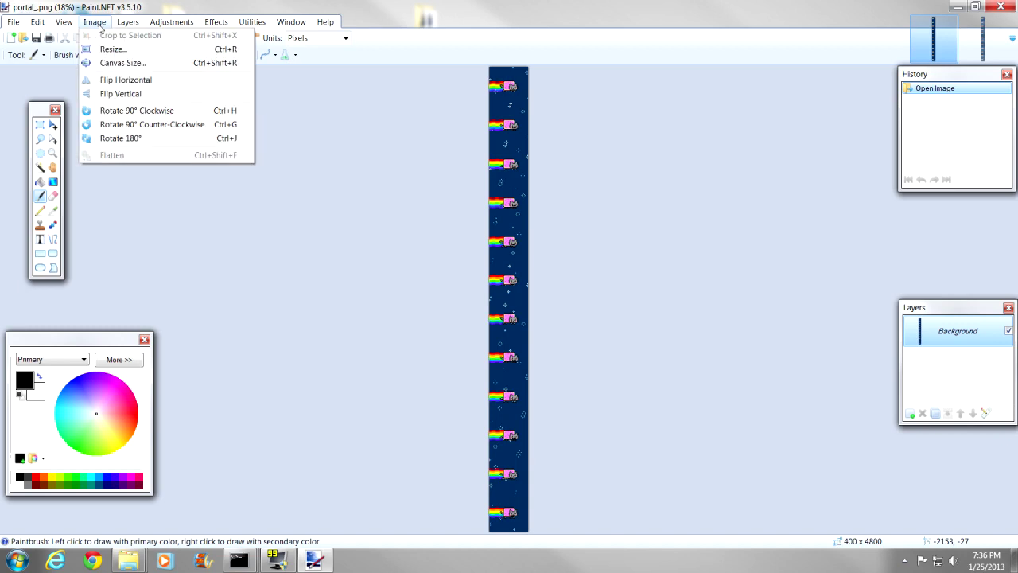
click(112, 50)
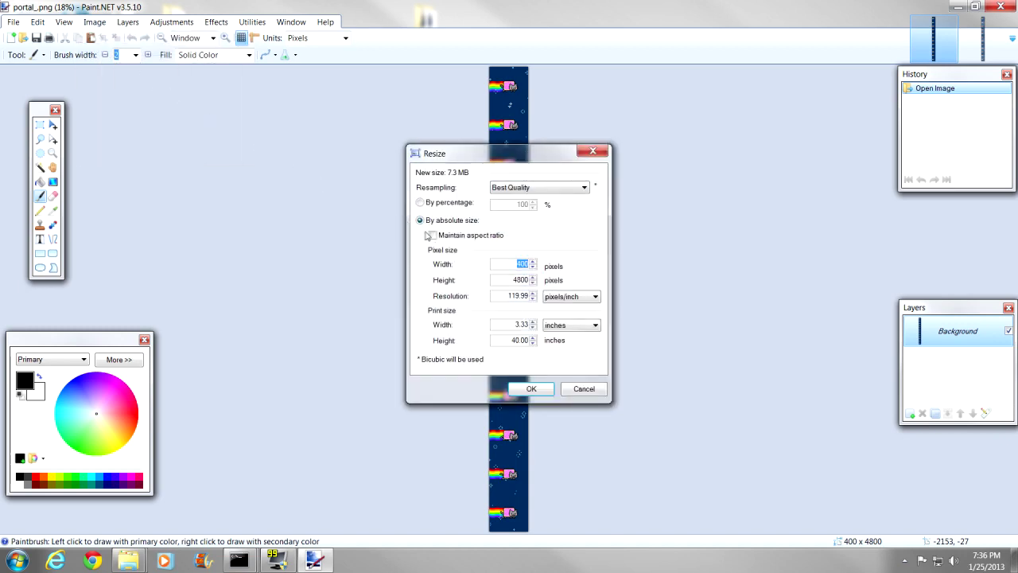
click(431, 235)
click(432, 235)
key(BackSpace)
key(BackSpace)
key(BackSpace)
text(64)
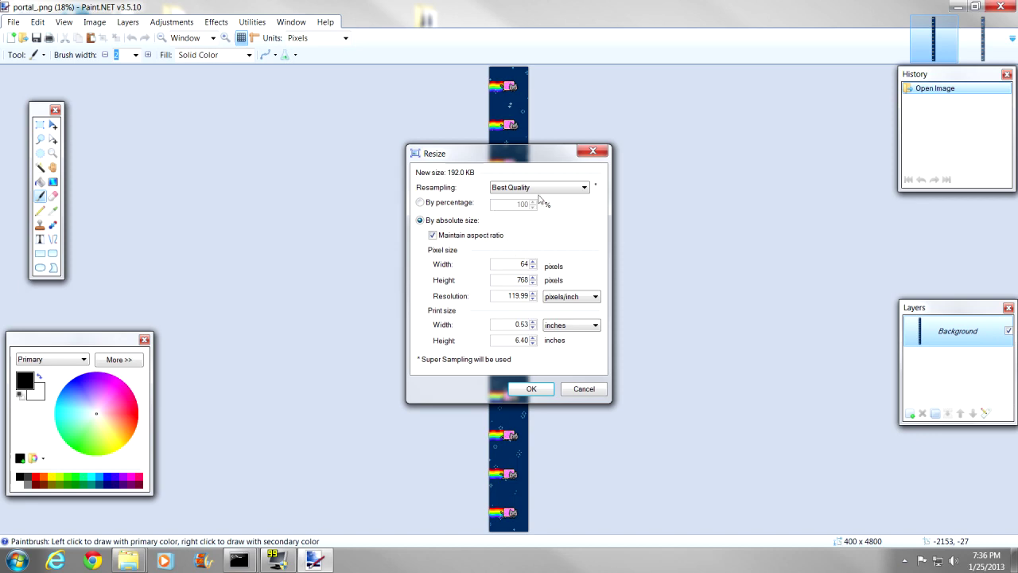
click(585, 189)
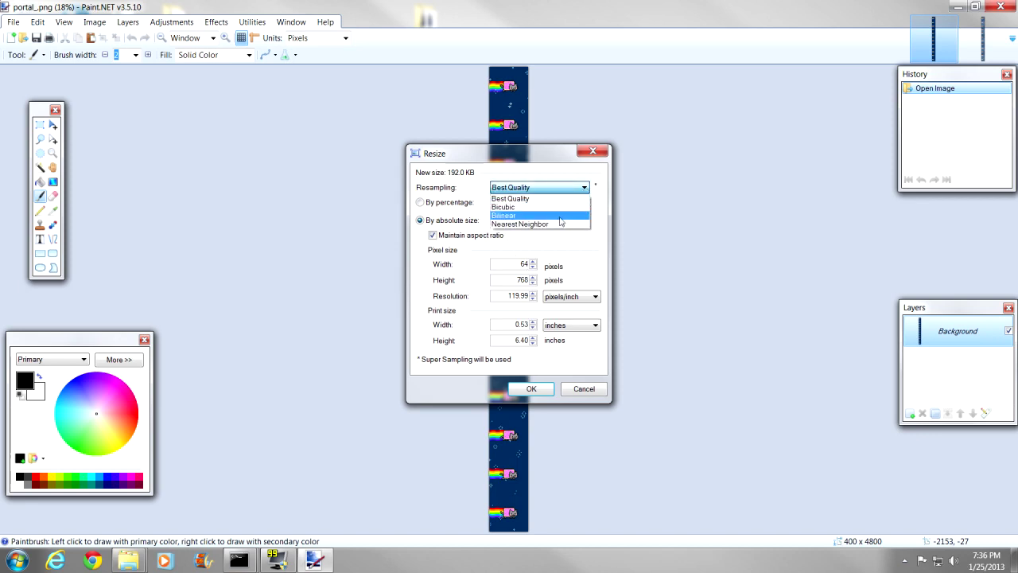
click(554, 226)
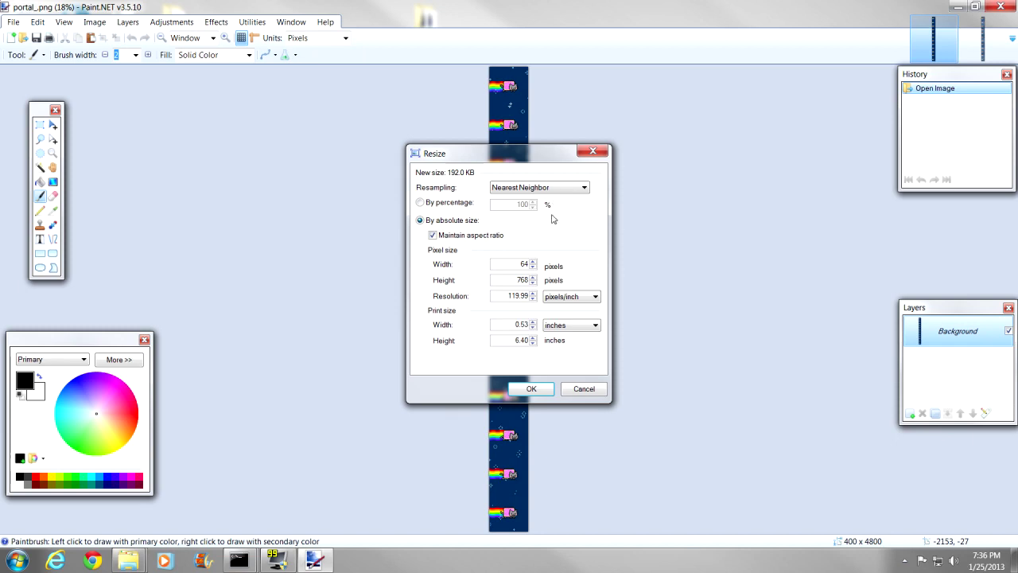
click(531, 391)
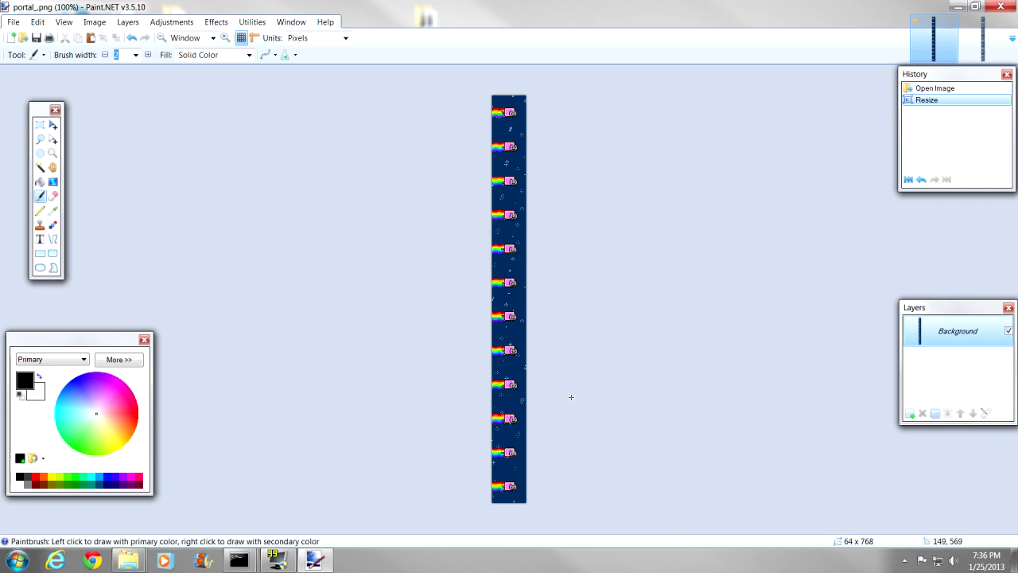
click(225, 38)
Set the Background layer's opacity to 180 in Layer Properties.
click(225, 38)
click(225, 38)
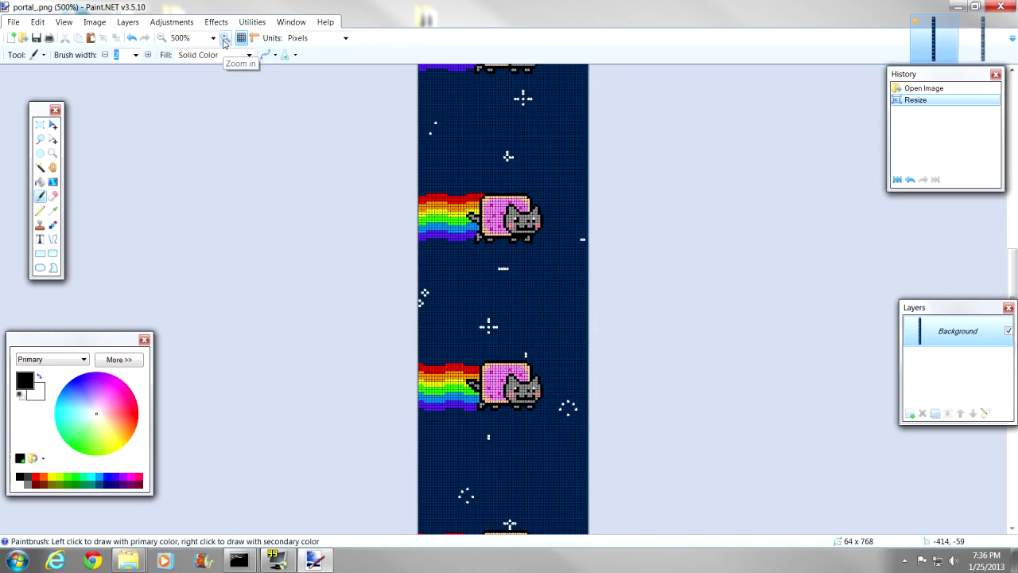
click(163, 39)
click(163, 39)
click(163, 38)
click(163, 38)
click(163, 39)
click(163, 38)
click(163, 38)
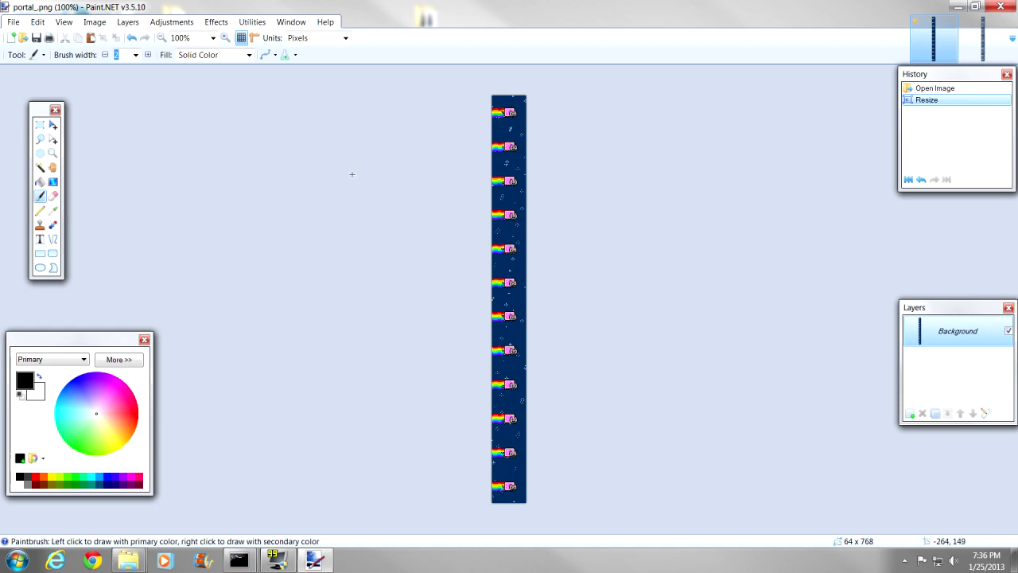
click(128, 22)
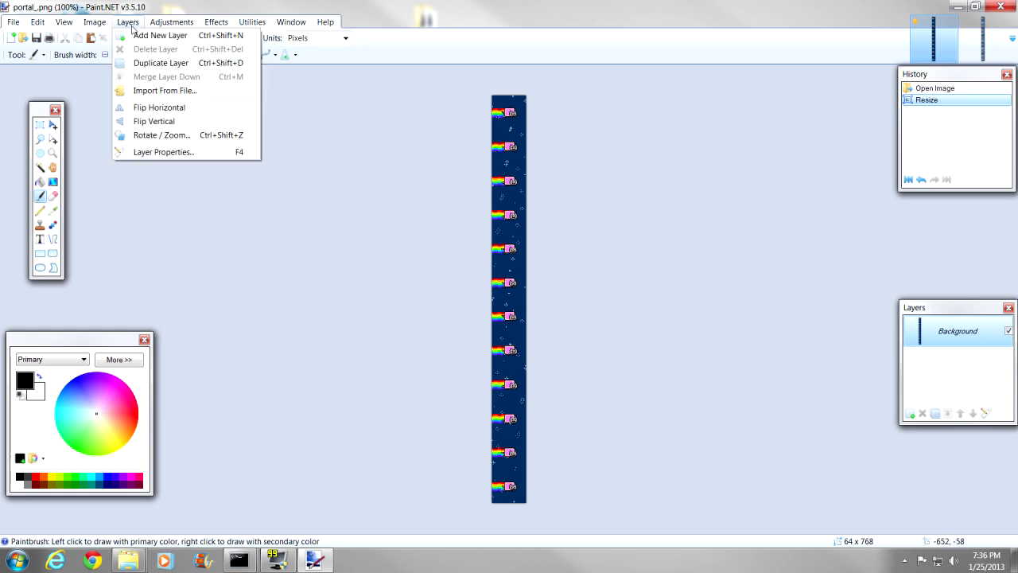
click(179, 154)
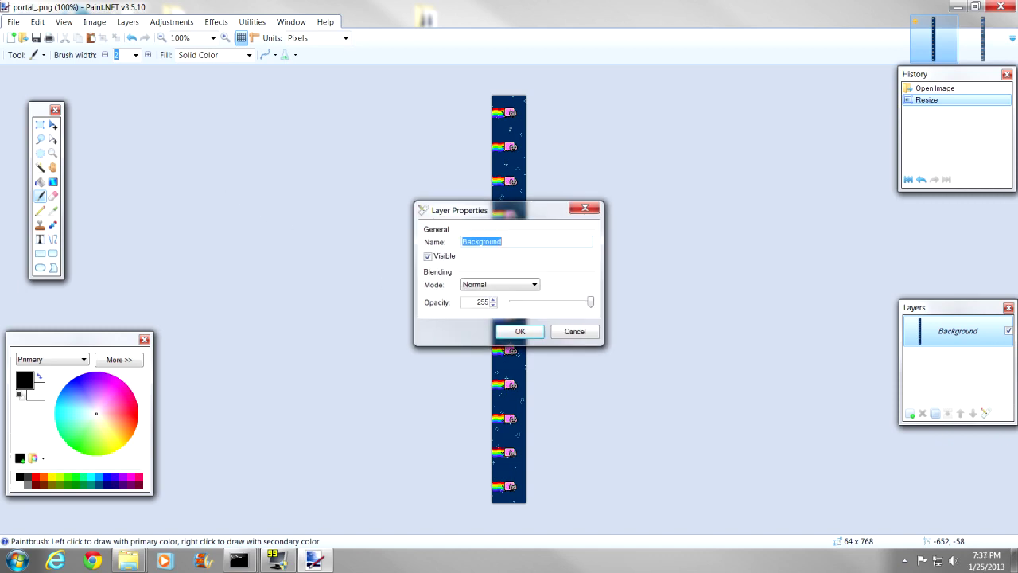
drag(589, 304, 569, 307)
click(493, 305)
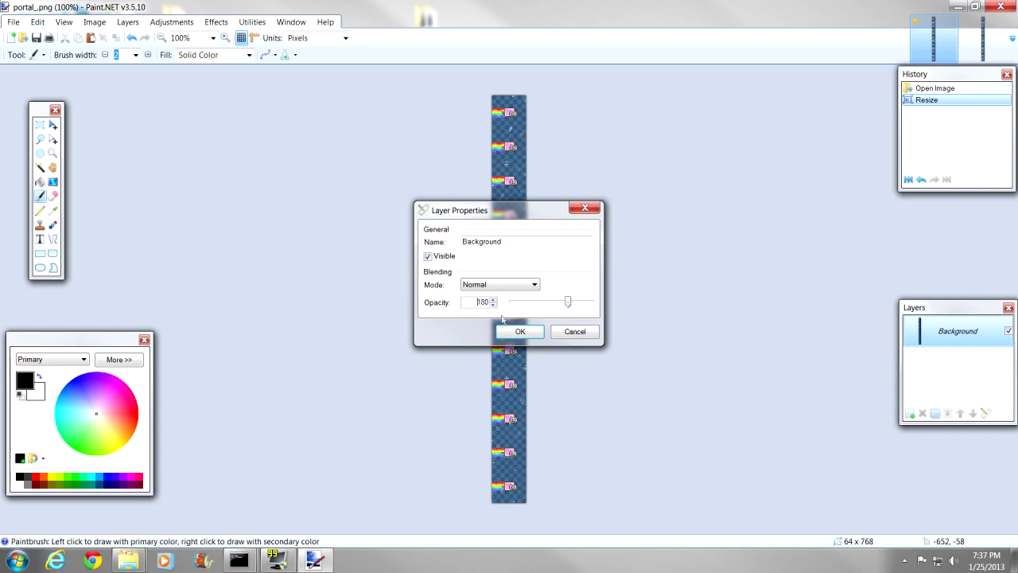
click(518, 332)
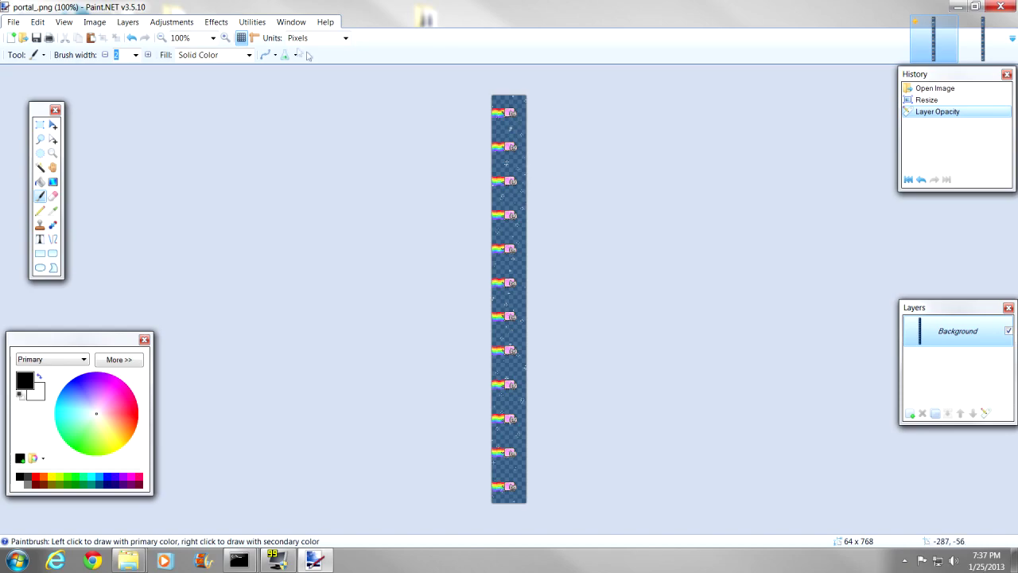
Zoom in on the translucent strip until pixels show, and set brush width to 1.
click(226, 37)
click(226, 38)
click(226, 37)
click(226, 38)
click(226, 38)
click(225, 37)
click(225, 37)
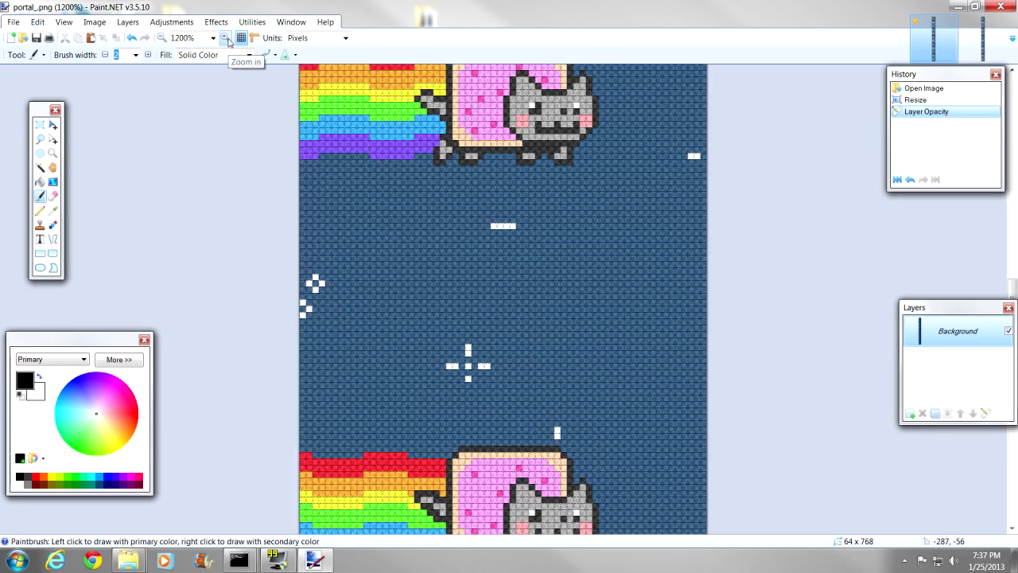
click(226, 38)
click(225, 38)
click(226, 37)
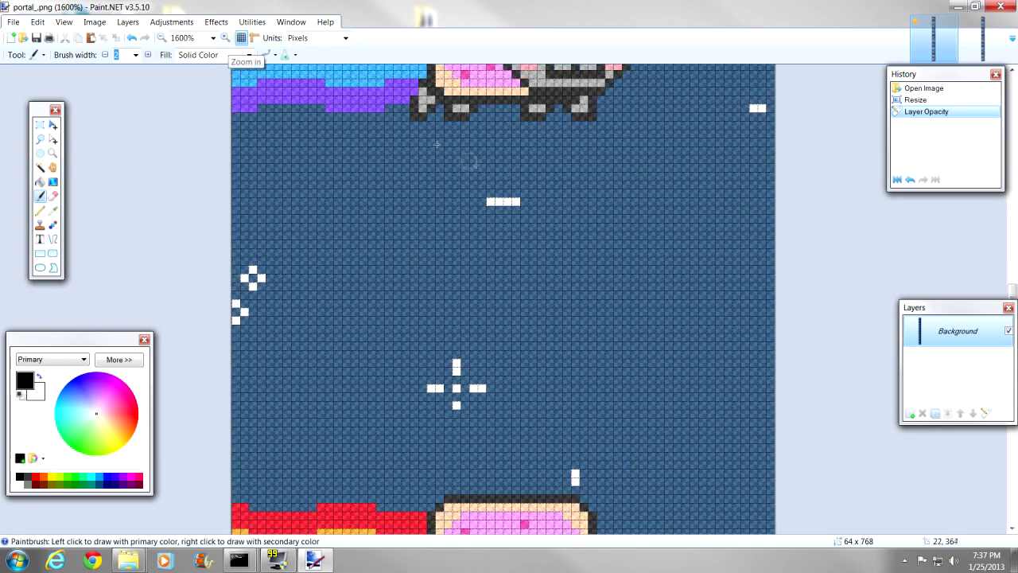
click(226, 38)
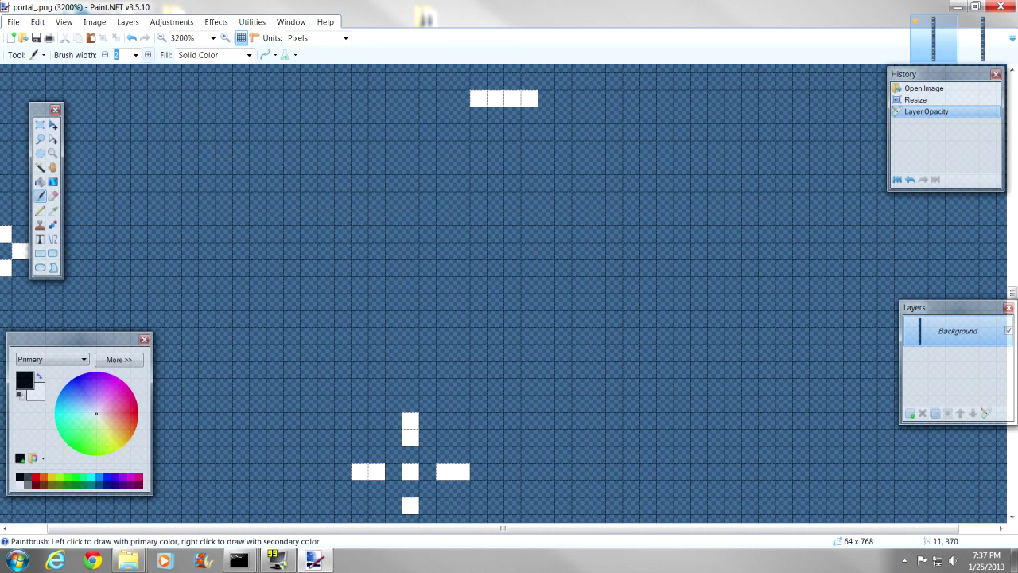
text(1)
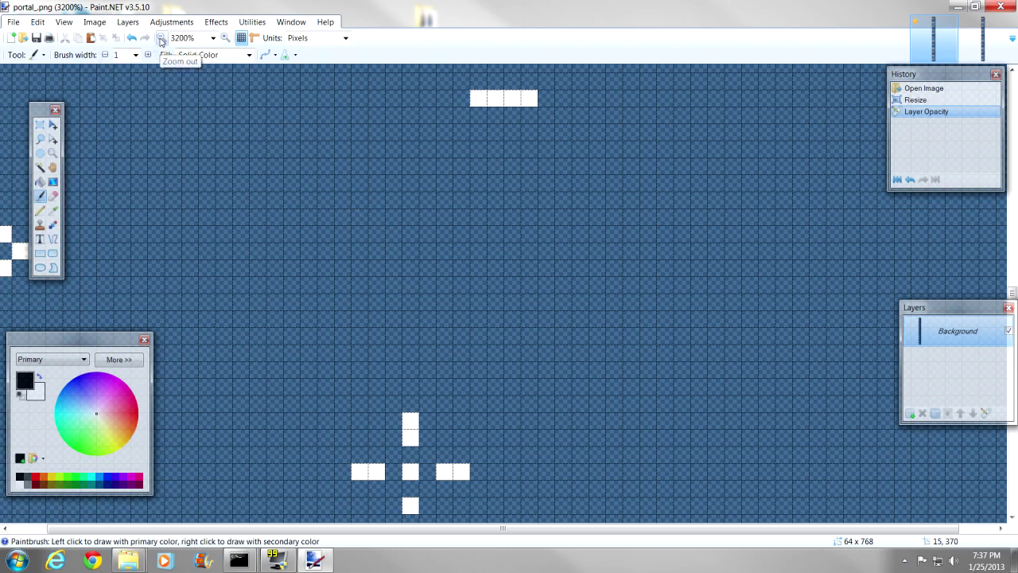
Zoom back out to see whole cats and switch to the portal.png image.
click(160, 41)
click(161, 41)
click(161, 40)
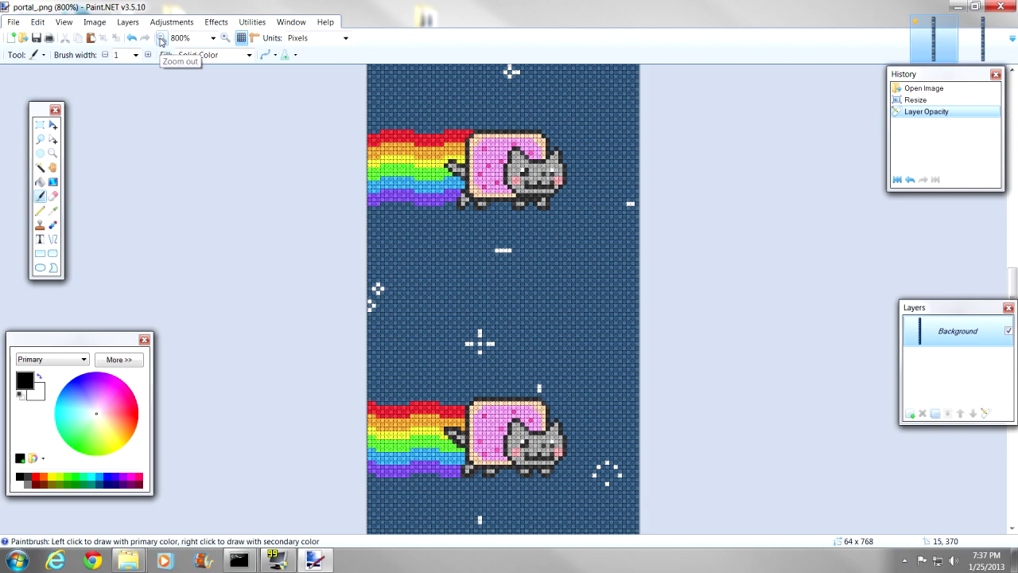
click(161, 40)
click(161, 41)
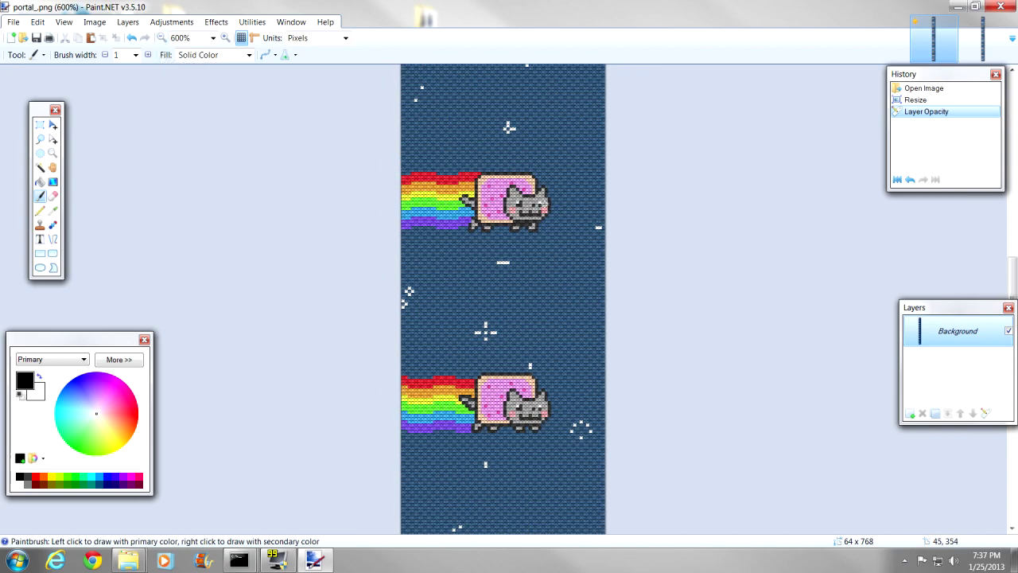
scroll(550, 393, up, 10)
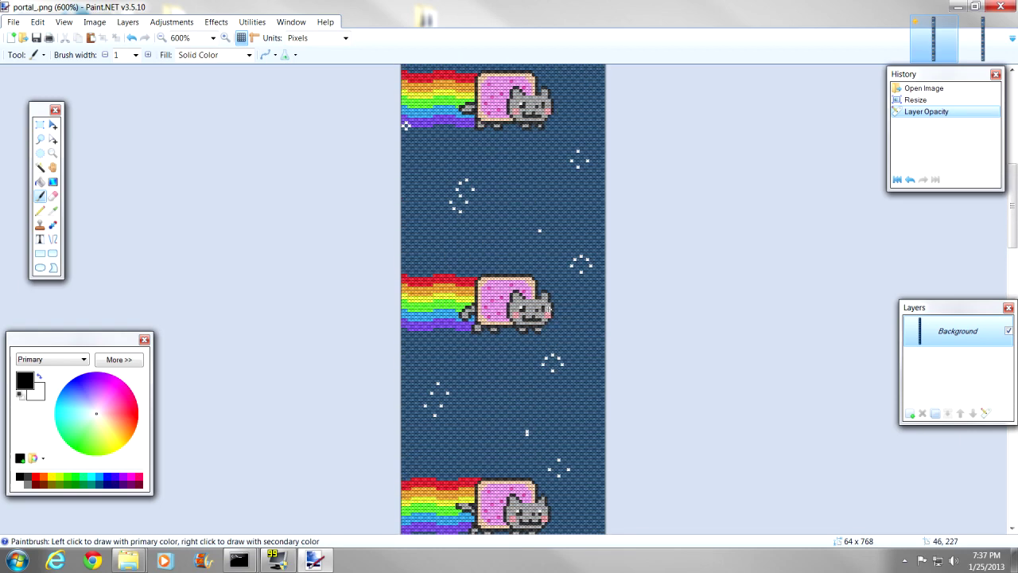
scroll(549, 309, up, 7)
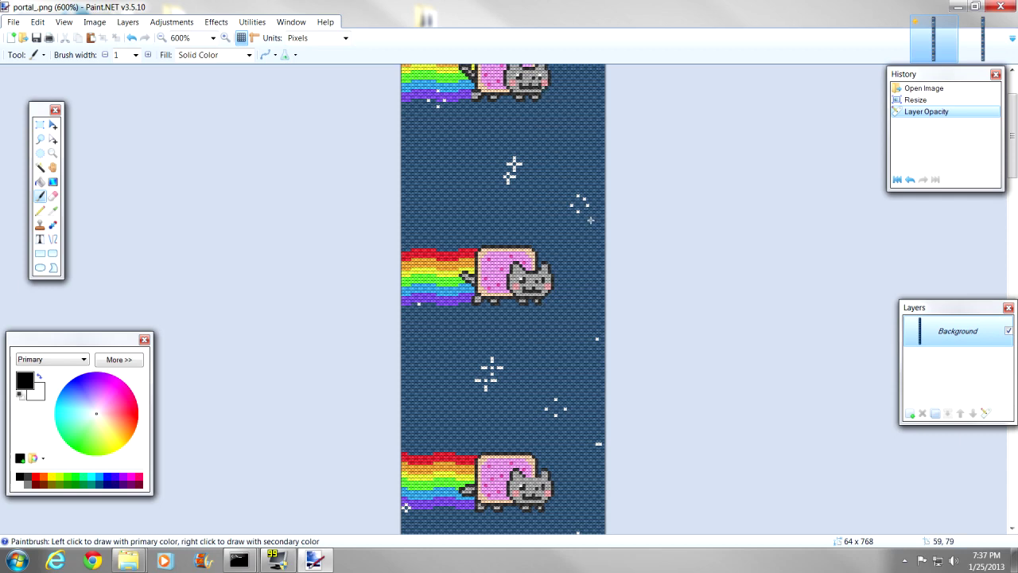
click(983, 38)
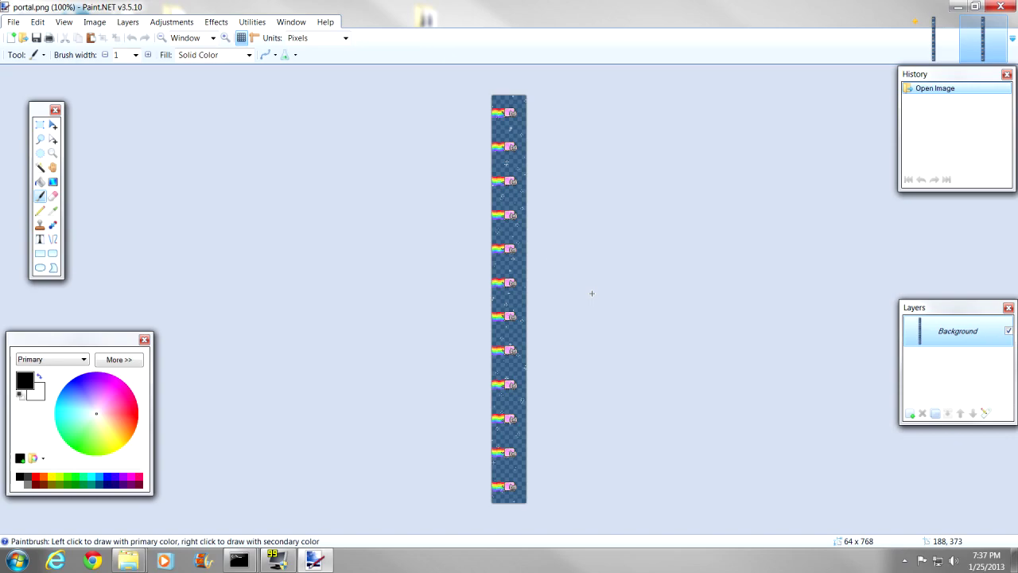
click(225, 38)
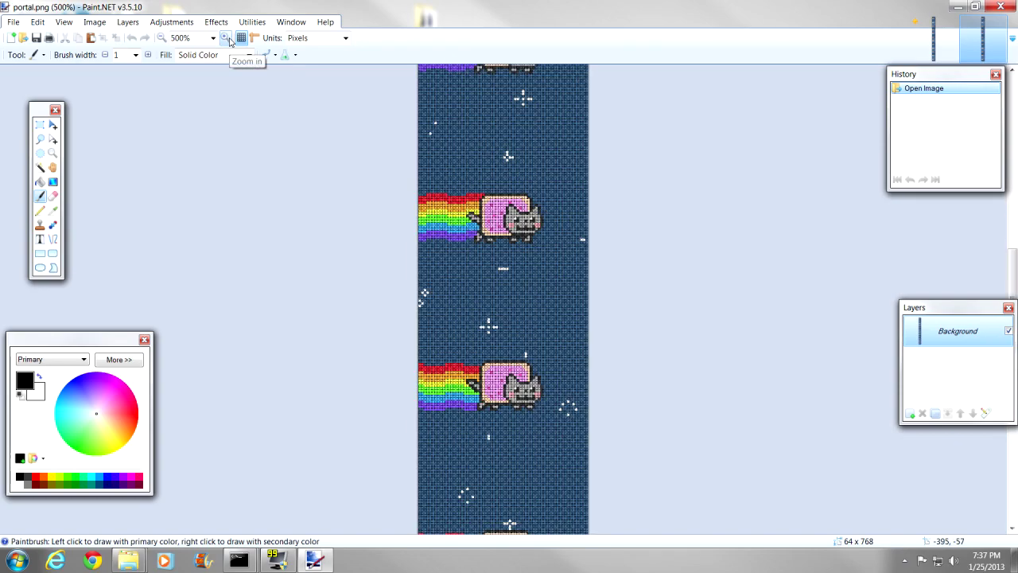
scroll(544, 411, down, 2)
scroll(544, 412, up, 5)
scroll(544, 411, down, 13)
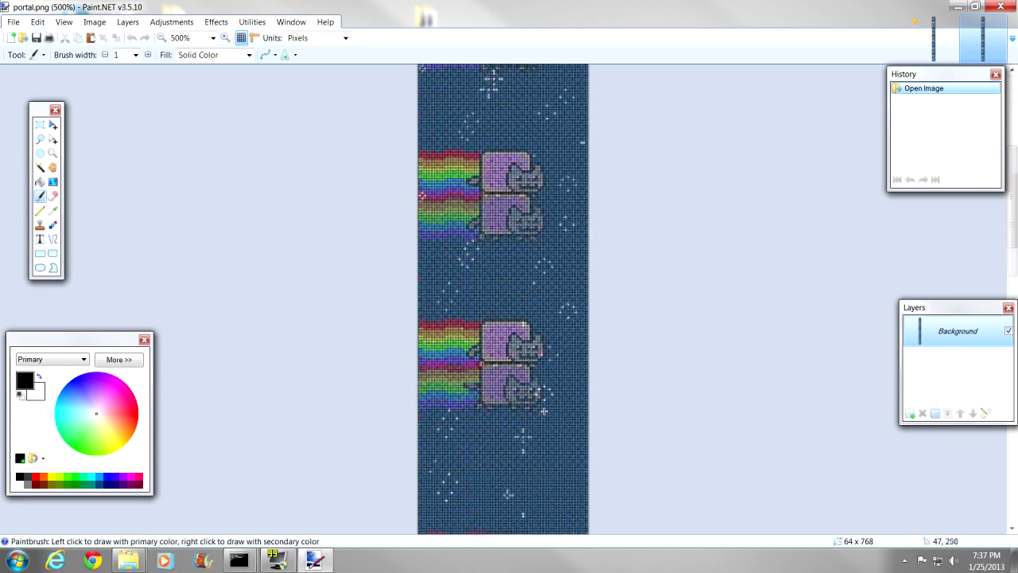
scroll(544, 411, down, 2)
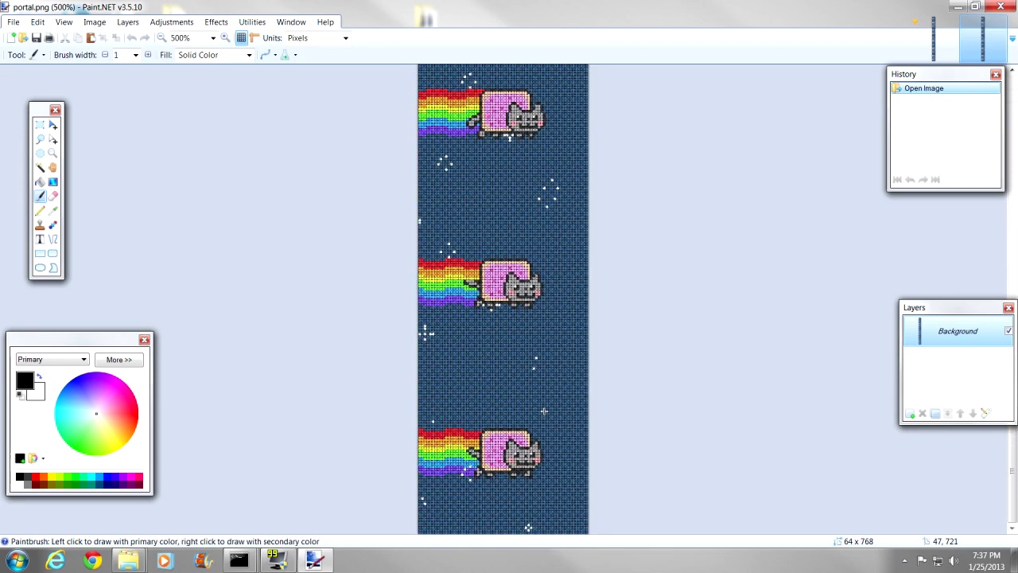
scroll(544, 411, up, 8)
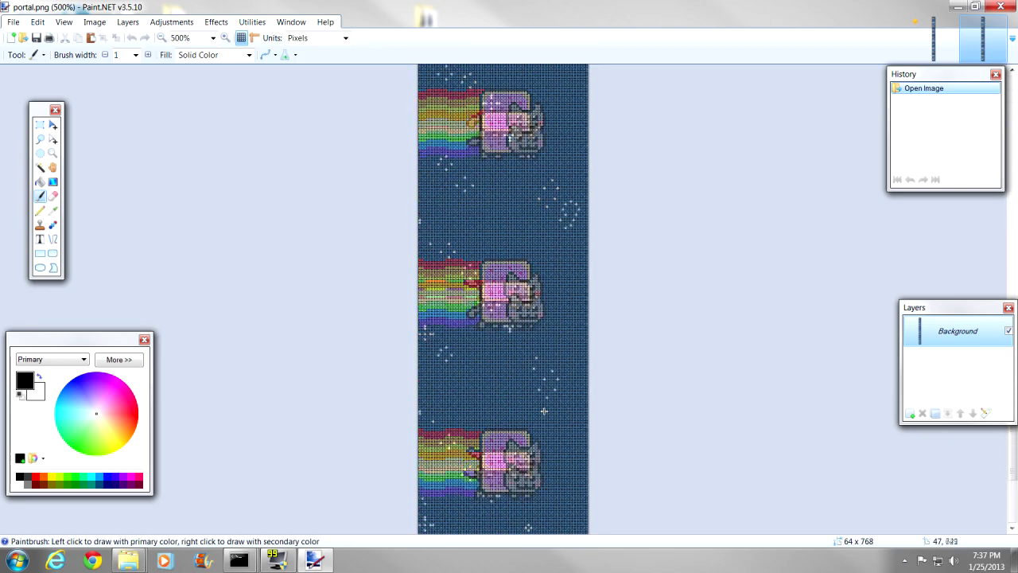
click(163, 38)
click(163, 38)
click(162, 38)
click(162, 38)
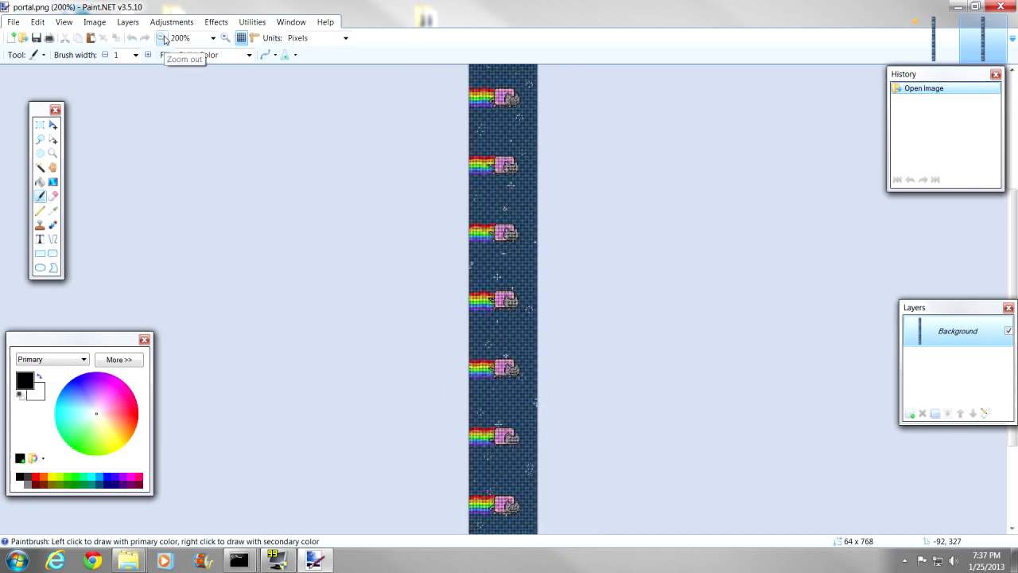
click(163, 39)
click(162, 38)
click(162, 38)
click(162, 38)
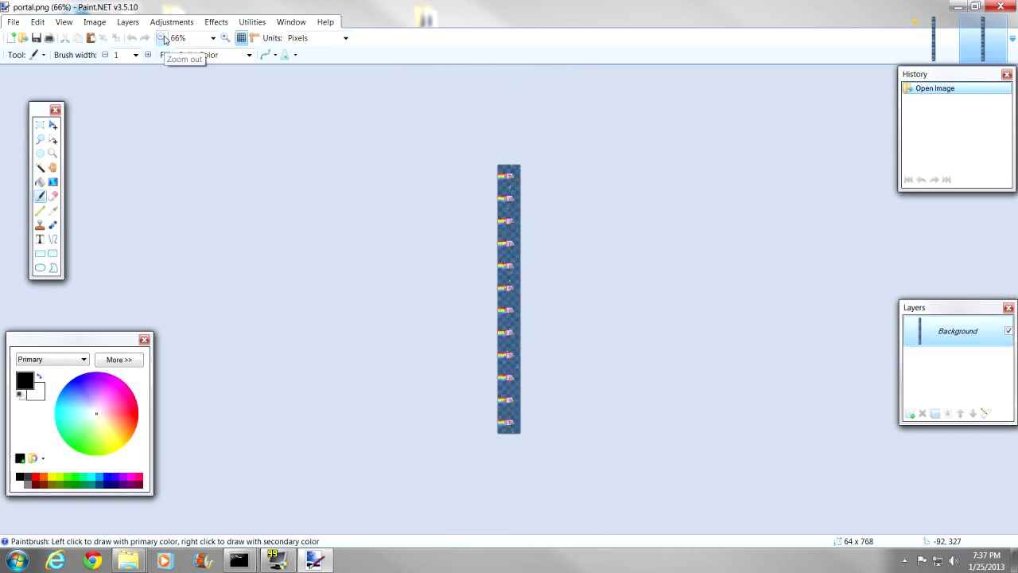
click(226, 38)
Save portal.png as PNG with Auto-detect bit depth.
click(225, 39)
click(225, 38)
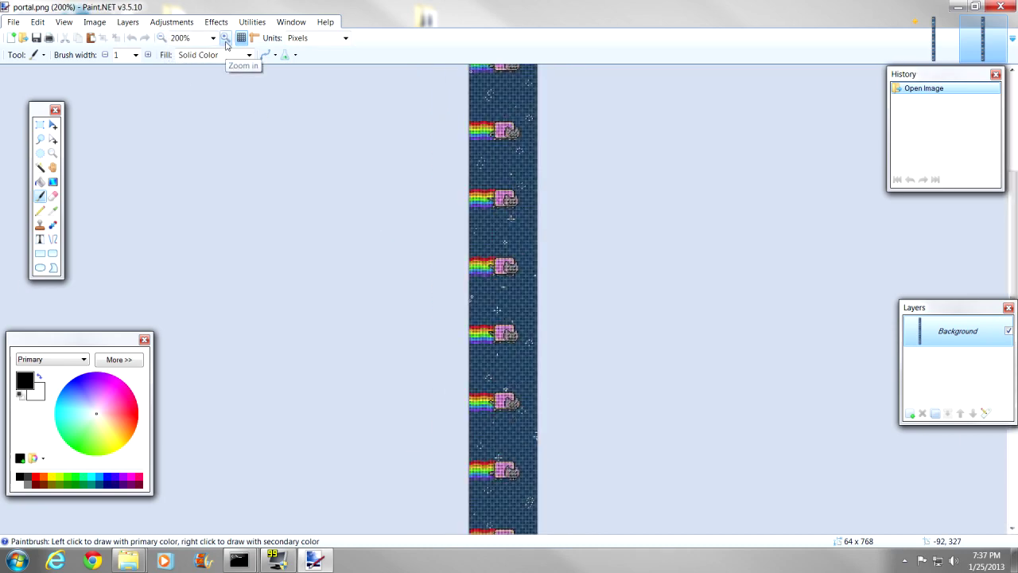
click(36, 38)
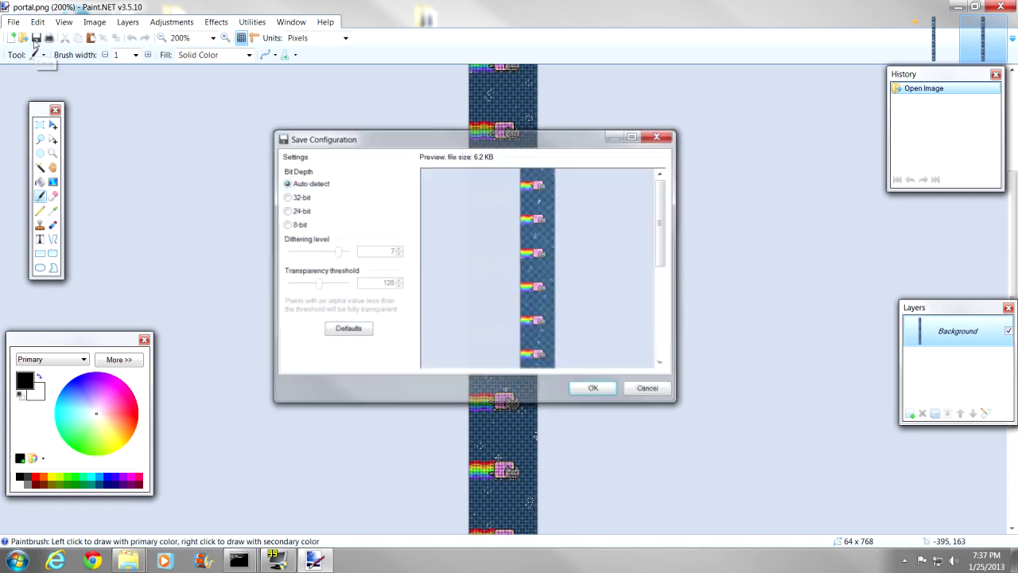
click(594, 388)
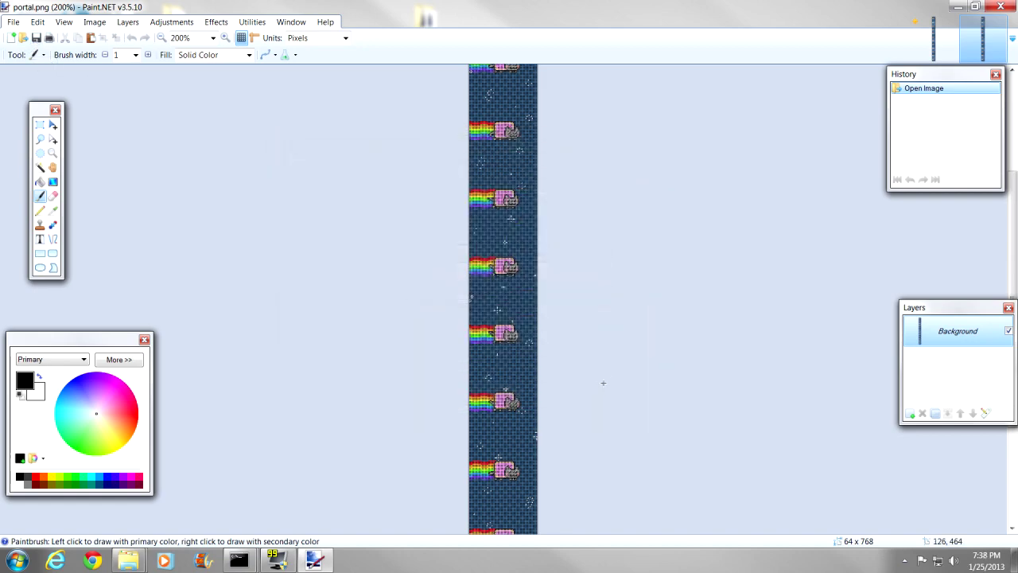
click(161, 38)
click(162, 38)
click(162, 38)
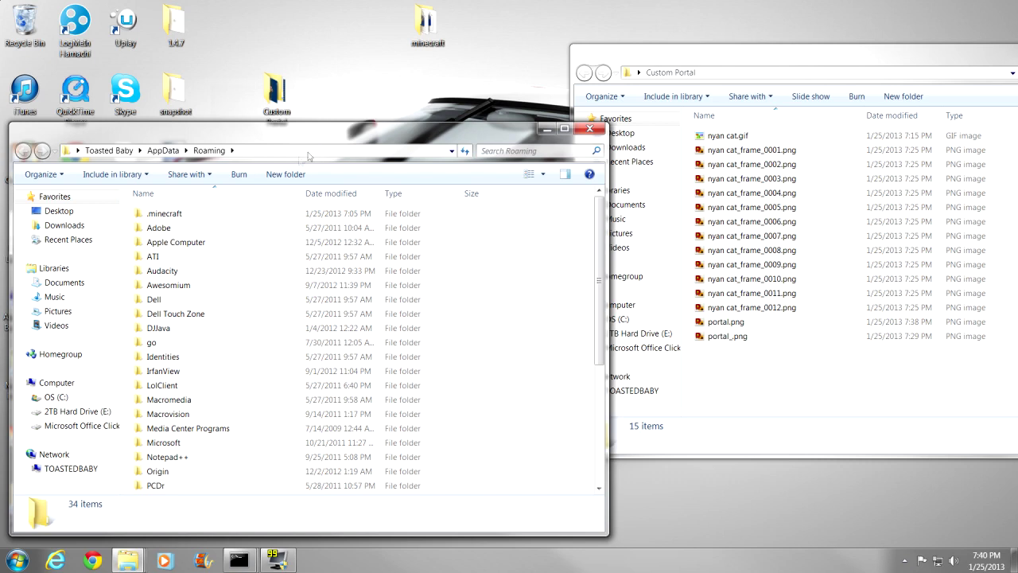
Go to %appdata% Roaming\.minecraft\bin and bring up the context menu for minecraft.jar.
click(18, 561)
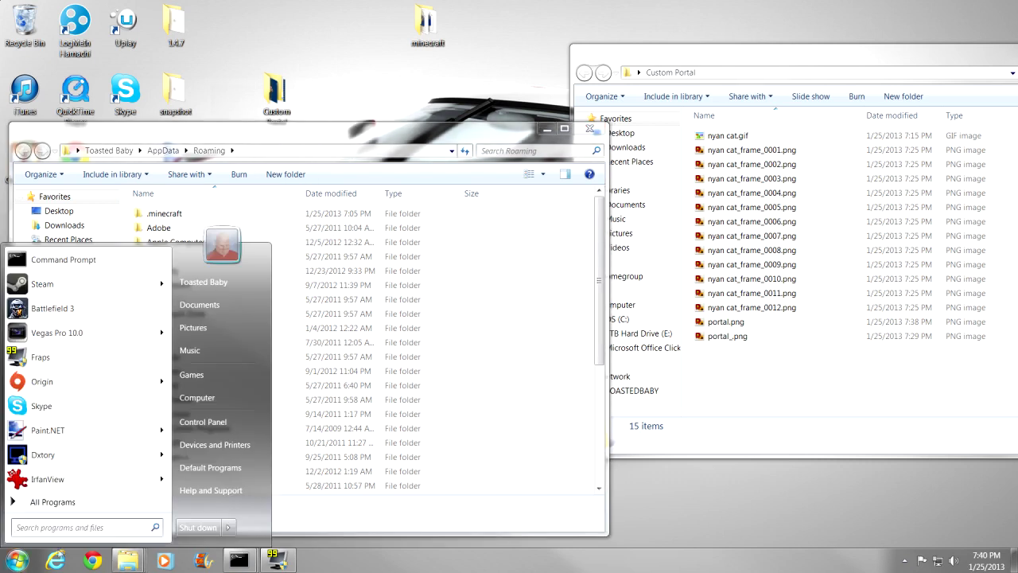
text(%appdata%)
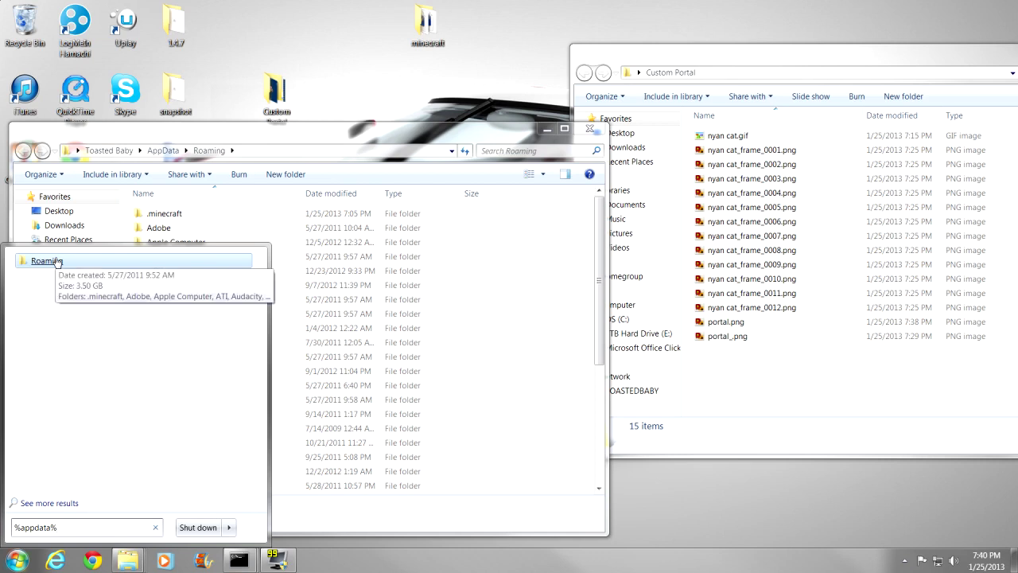
click(48, 261)
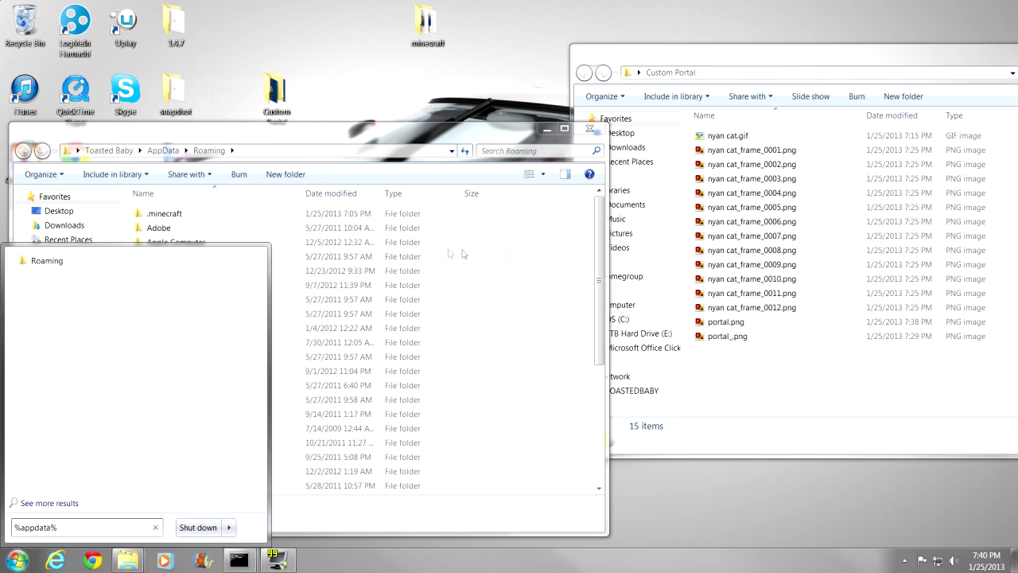
double_click(205, 216)
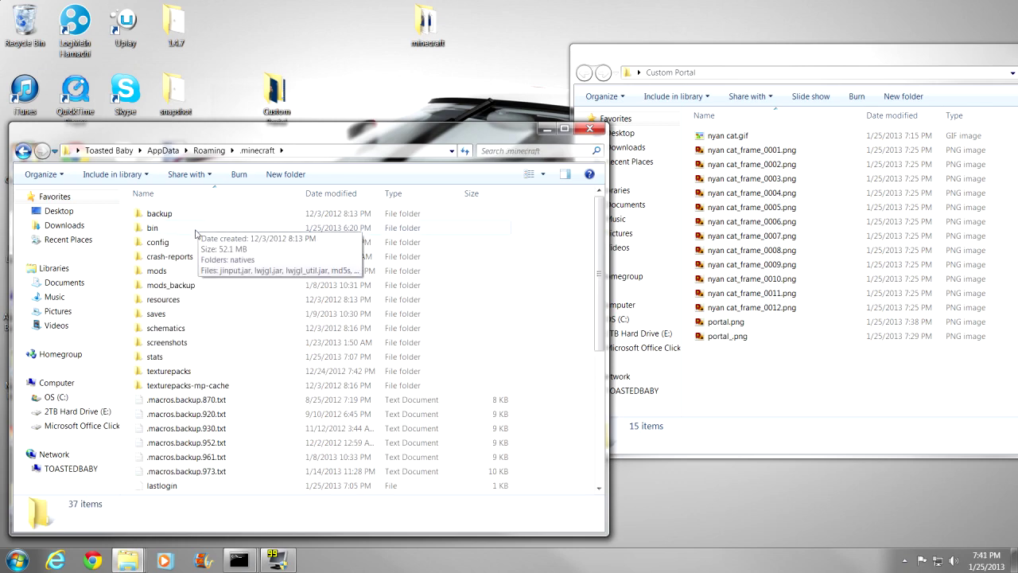
double_click(196, 229)
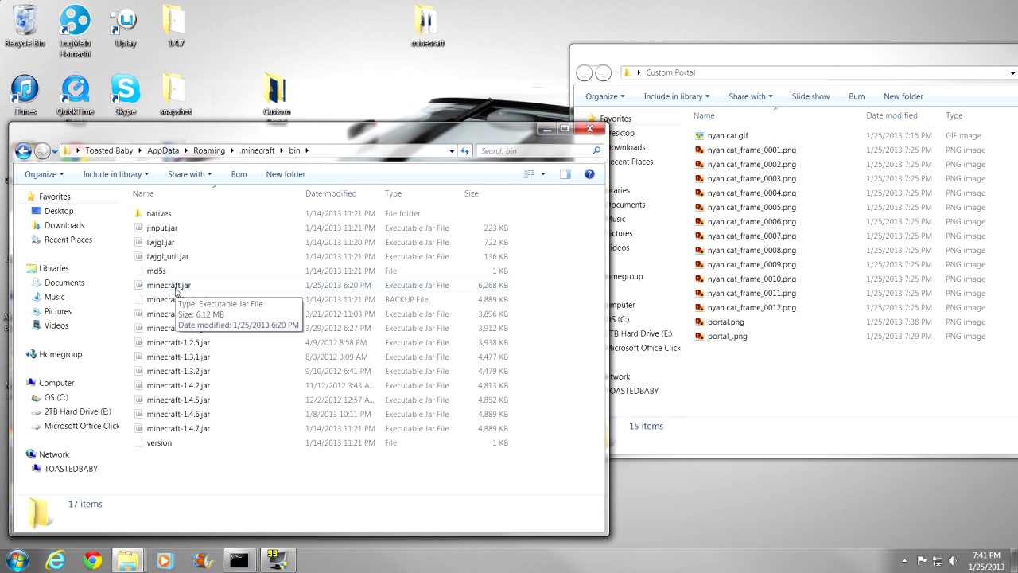
right_click(176, 288)
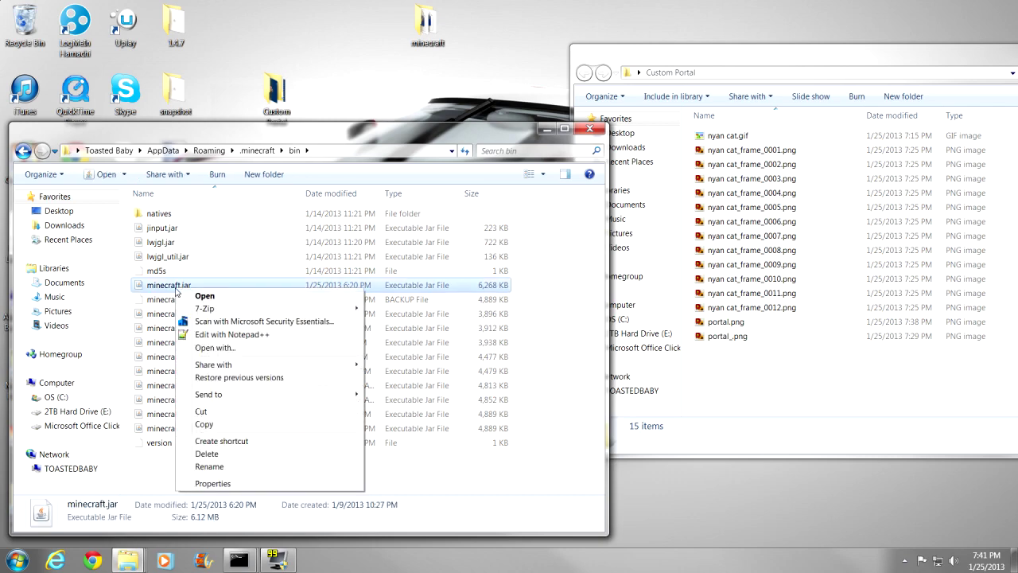
Open minecraft.jar in 7-Zip and go into its textures\blocks folder.
mouse_move(223, 312)
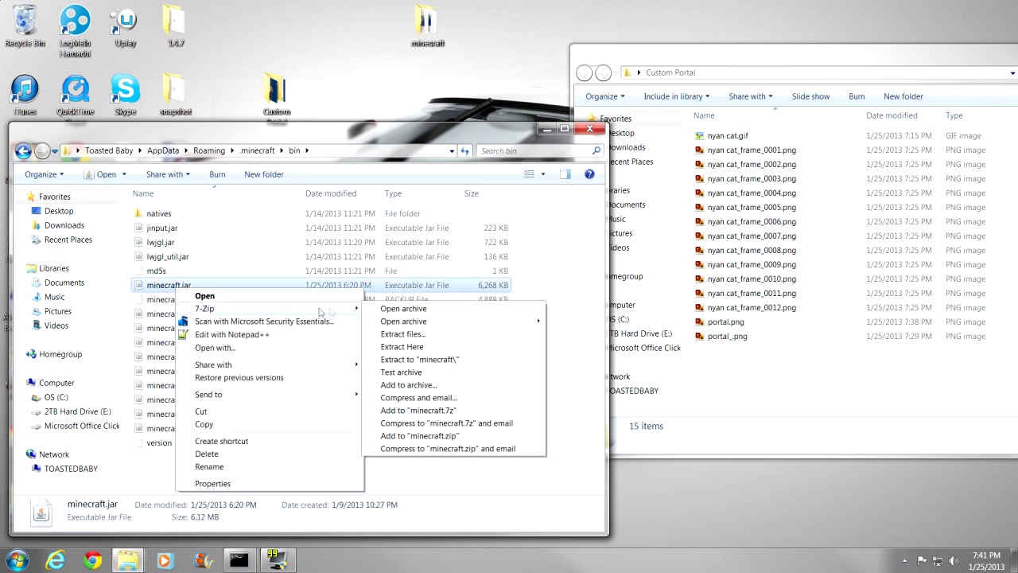
click(403, 308)
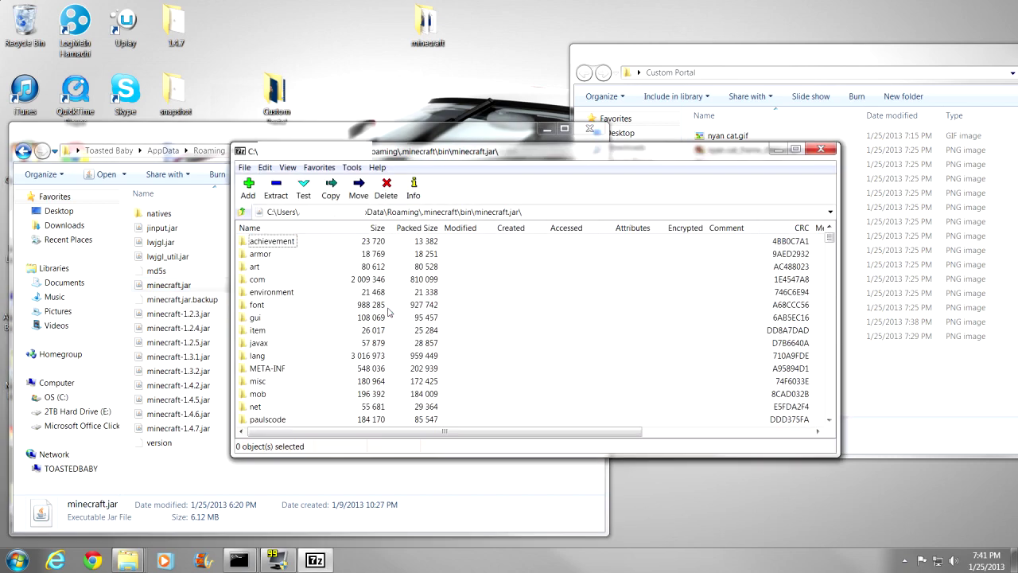
scroll(362, 321, down, 1)
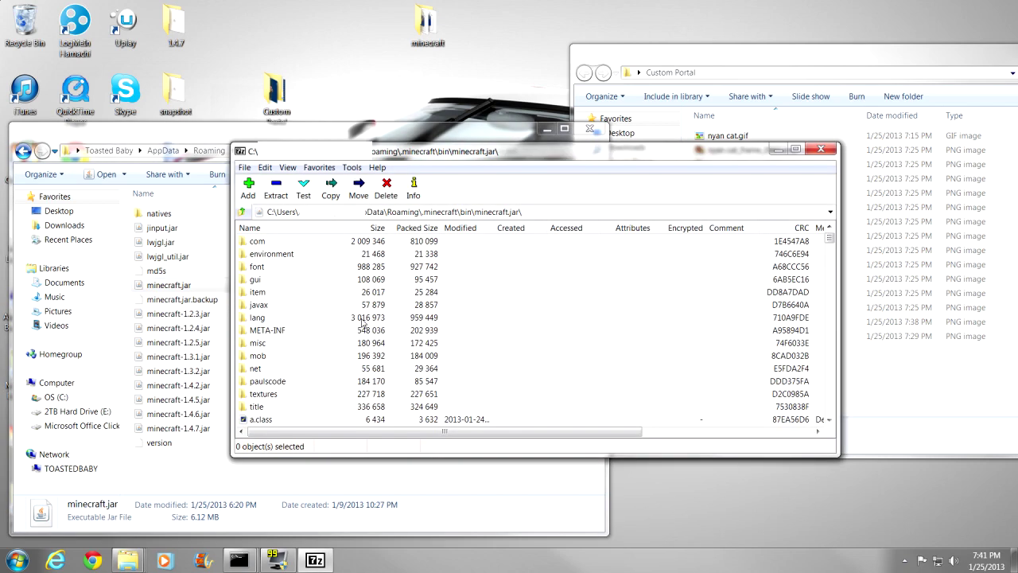
double_click(273, 396)
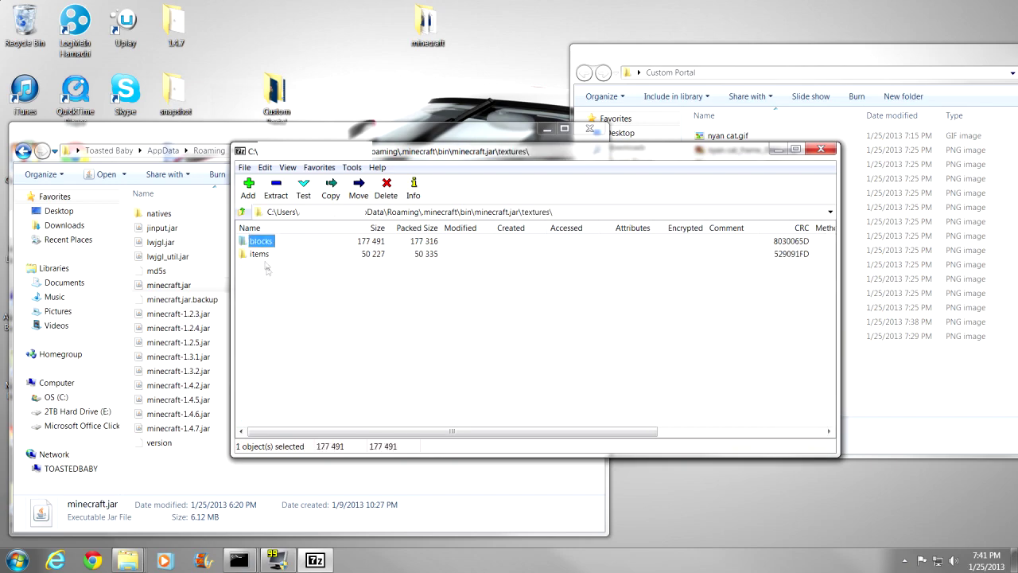
double_click(262, 241)
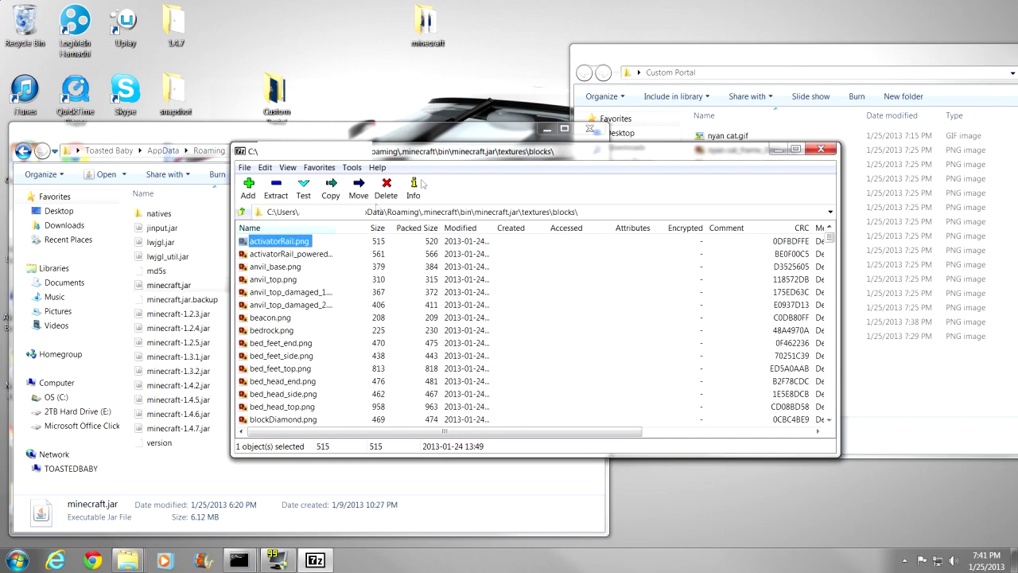
Copy portal.png from the Custom Portal folder into the jar's blocks folder, confirming the copy.
drag(545, 155, 443, 157)
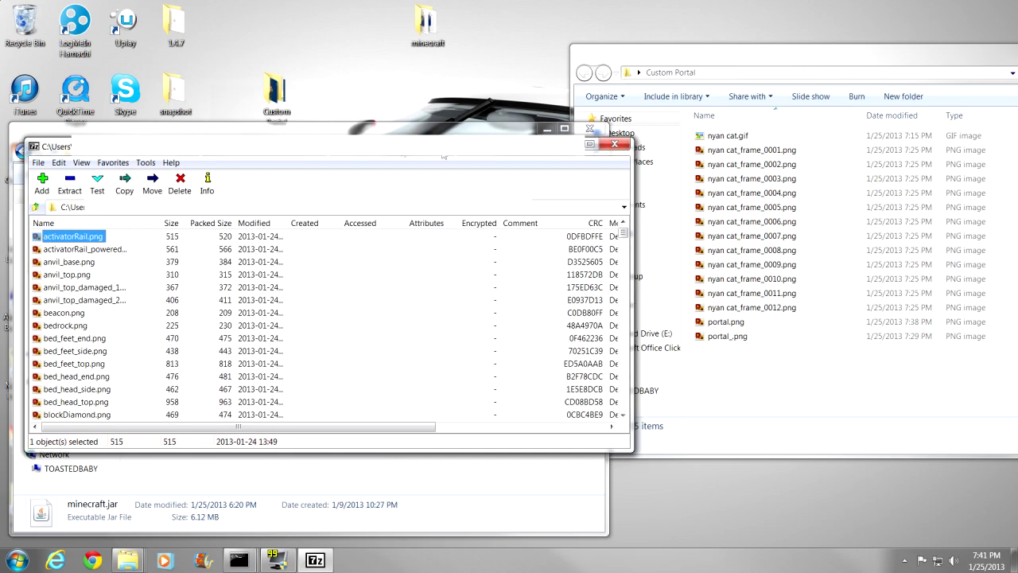
click(728, 323)
drag(729, 325, 318, 367)
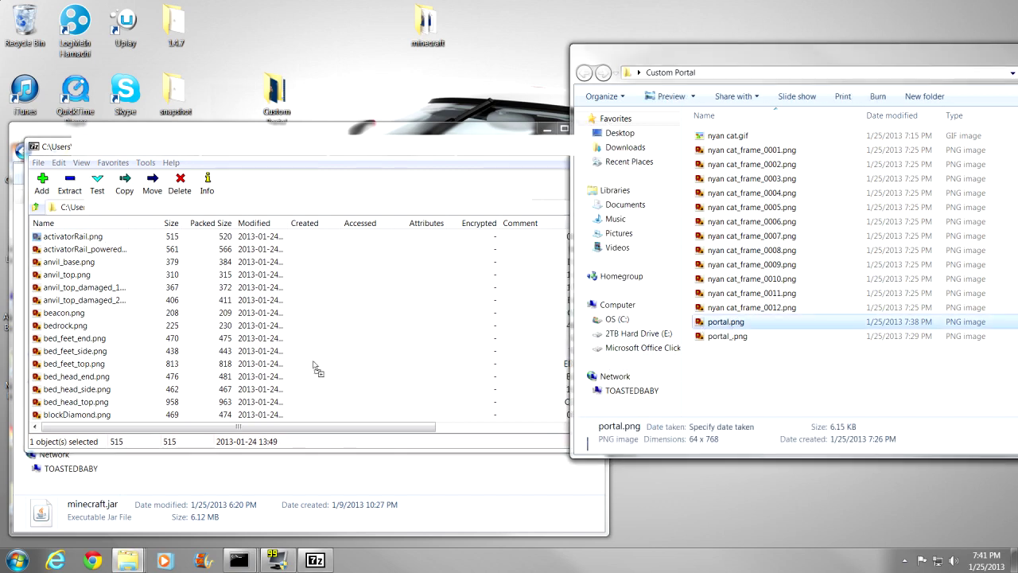
click(477, 232)
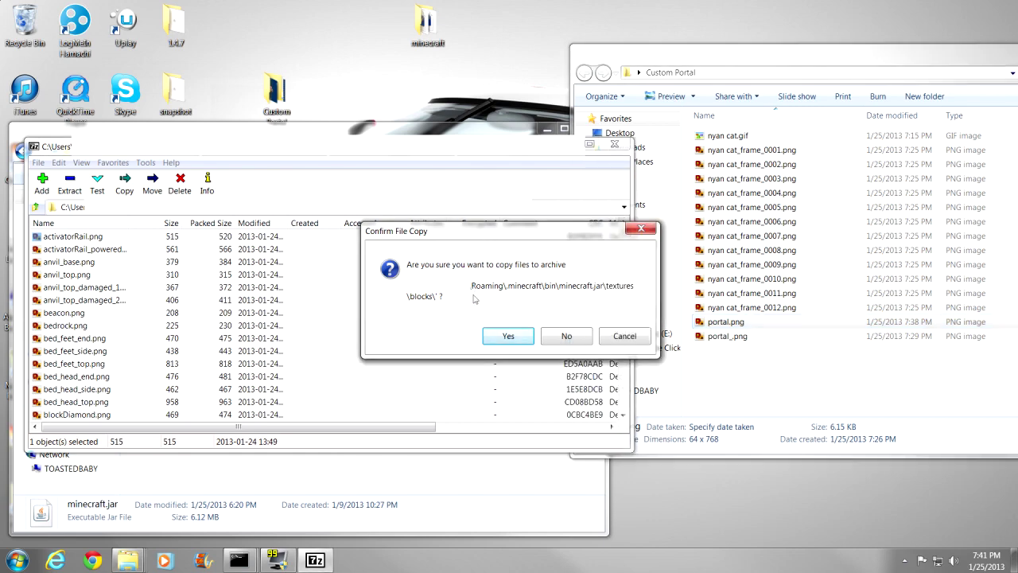
click(507, 337)
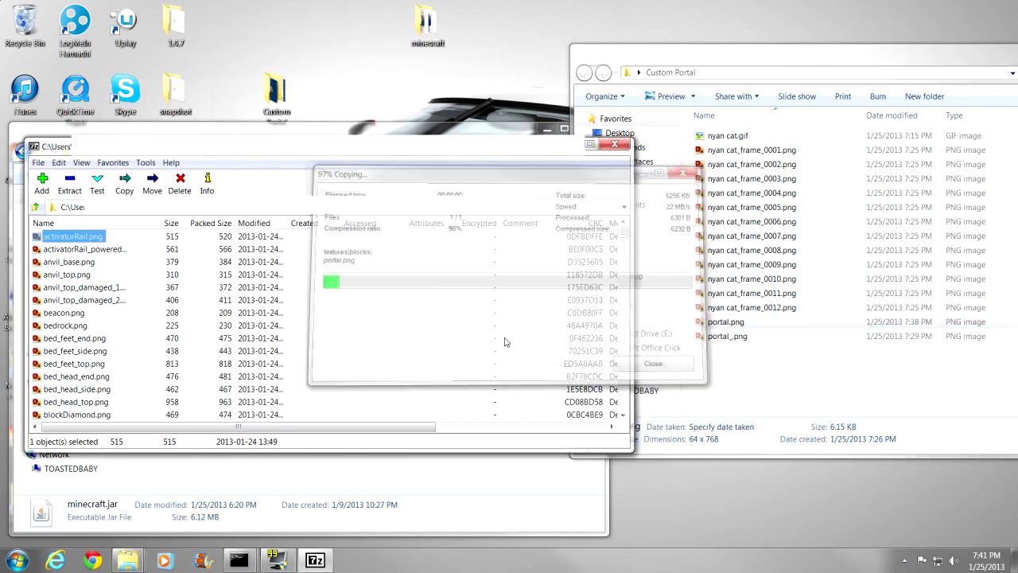
Close the 7-Zip archive window and the Custom Portal folder window.
click(617, 143)
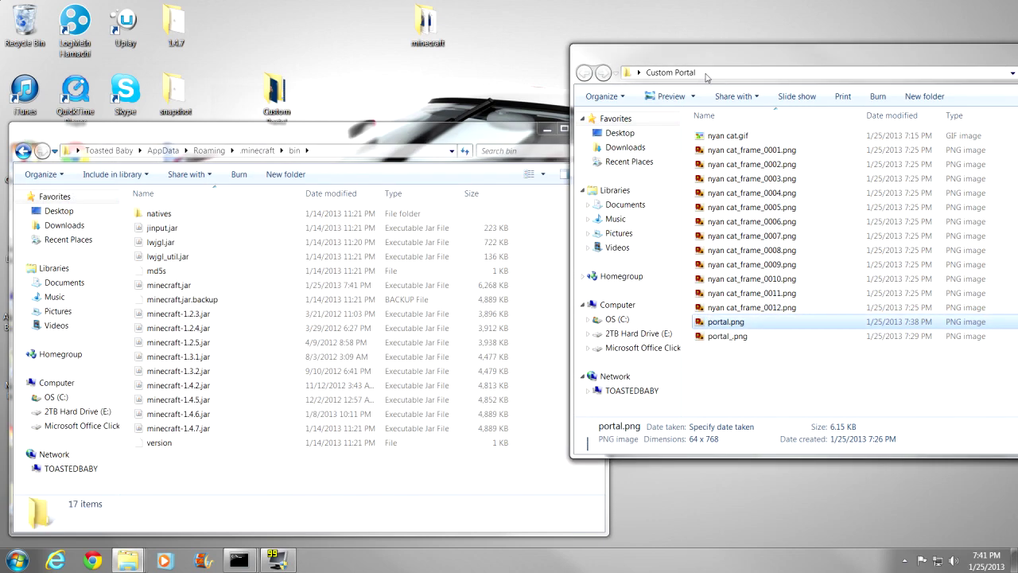
drag(736, 62, 514, 78)
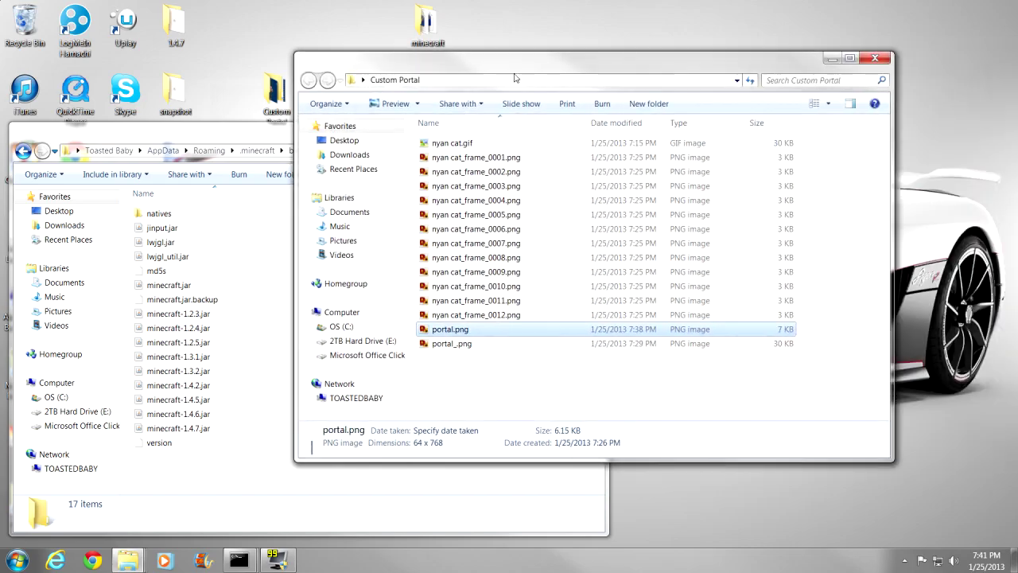
click(875, 58)
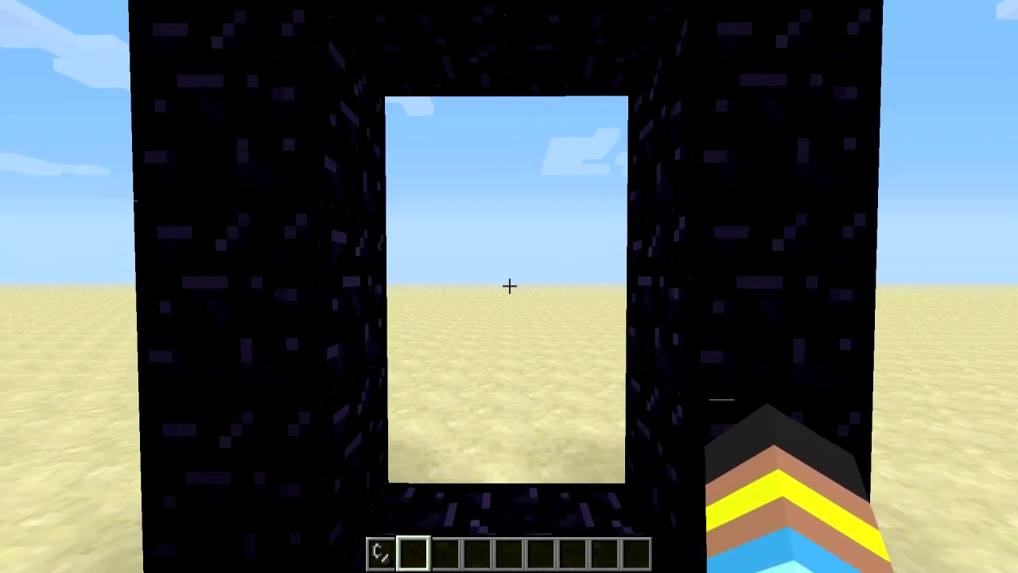
Select Flint and Steel in slot 1, refresh the Default texture pack via Options, and resume.
key(1)
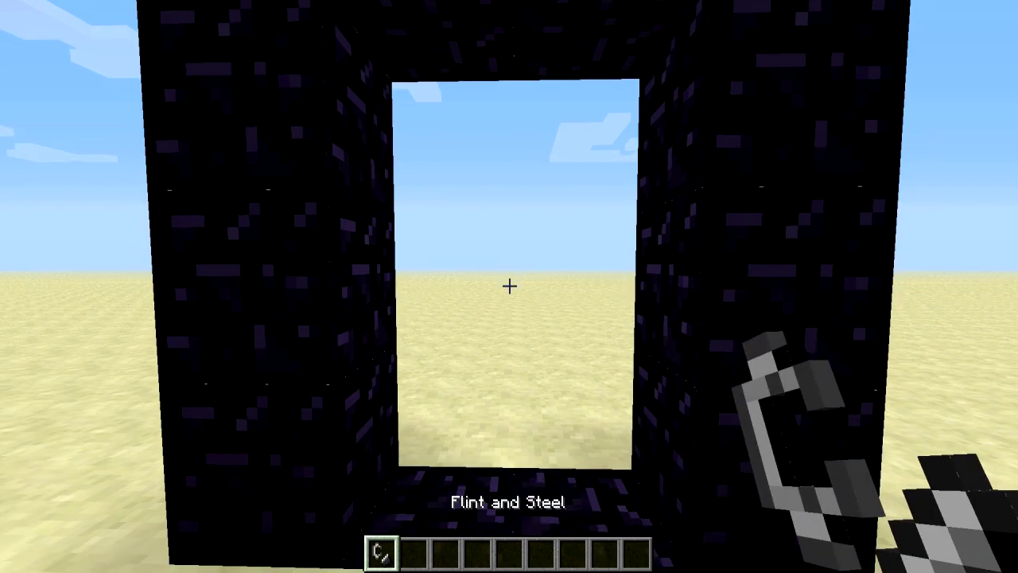
key(Escape)
click(450, 302)
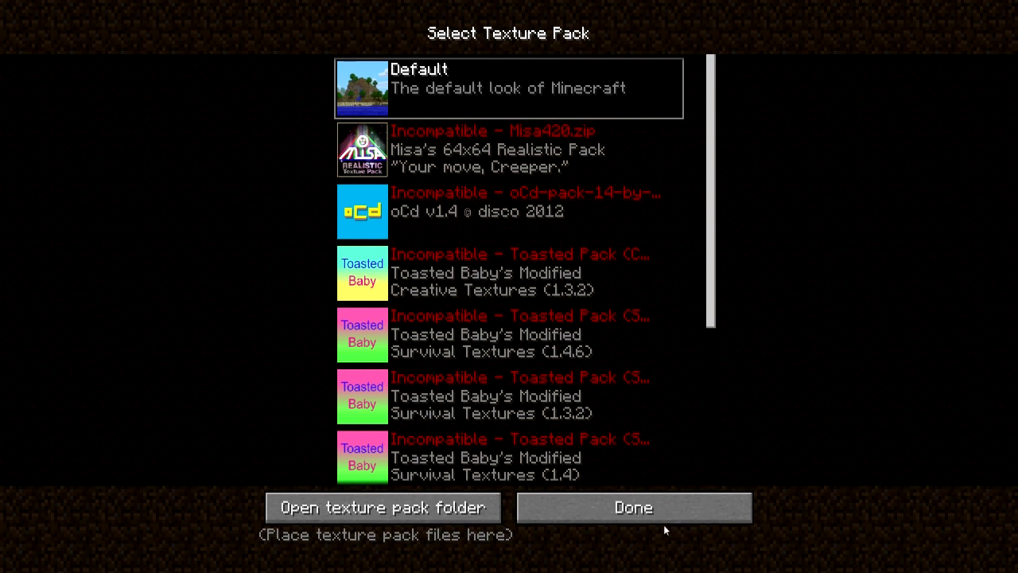
scroll(569, 323, down, 5)
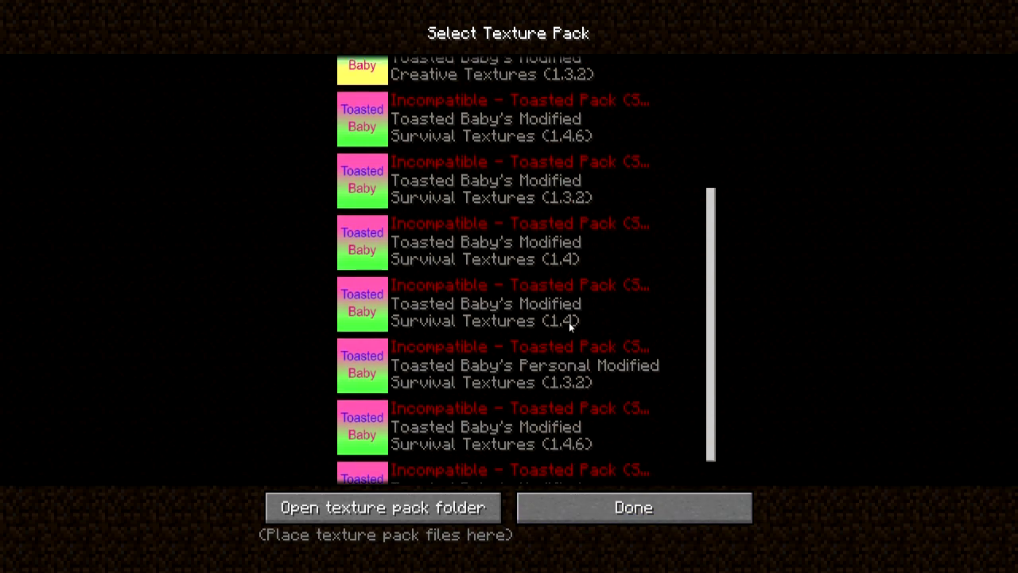
scroll(569, 322, up, 4)
scroll(569, 322, up, 1)
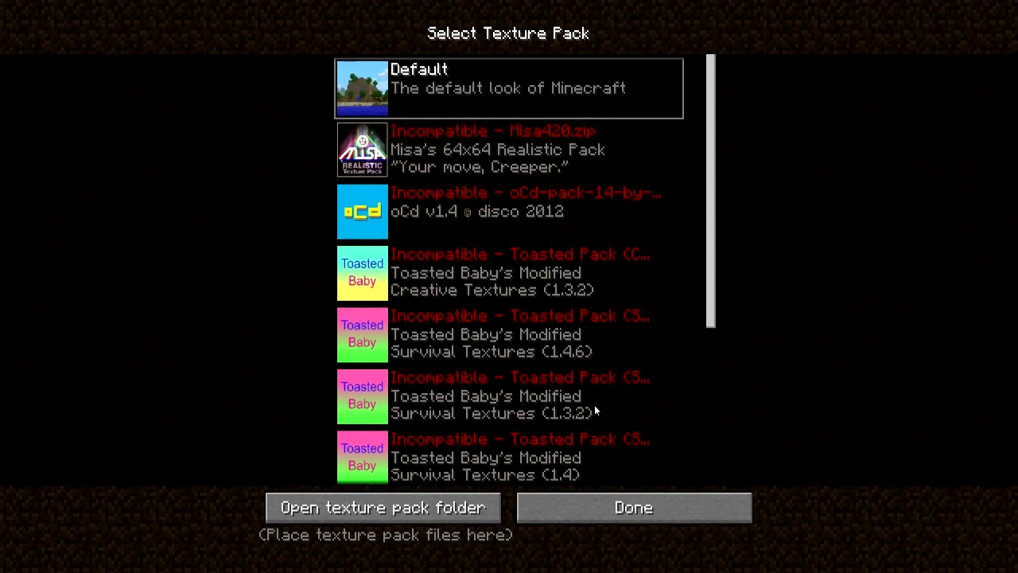
click(619, 508)
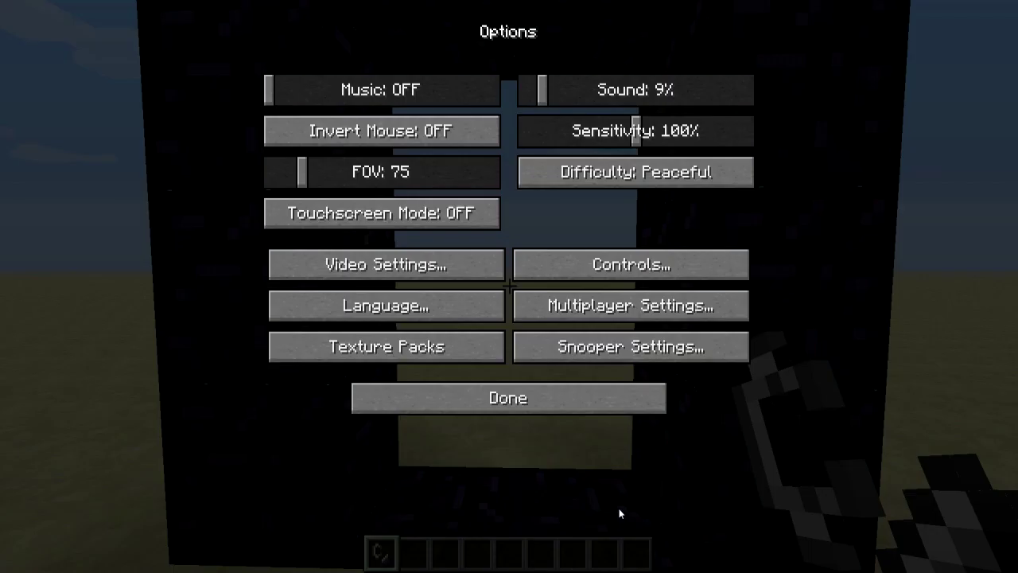
click(547, 397)
click(509, 173)
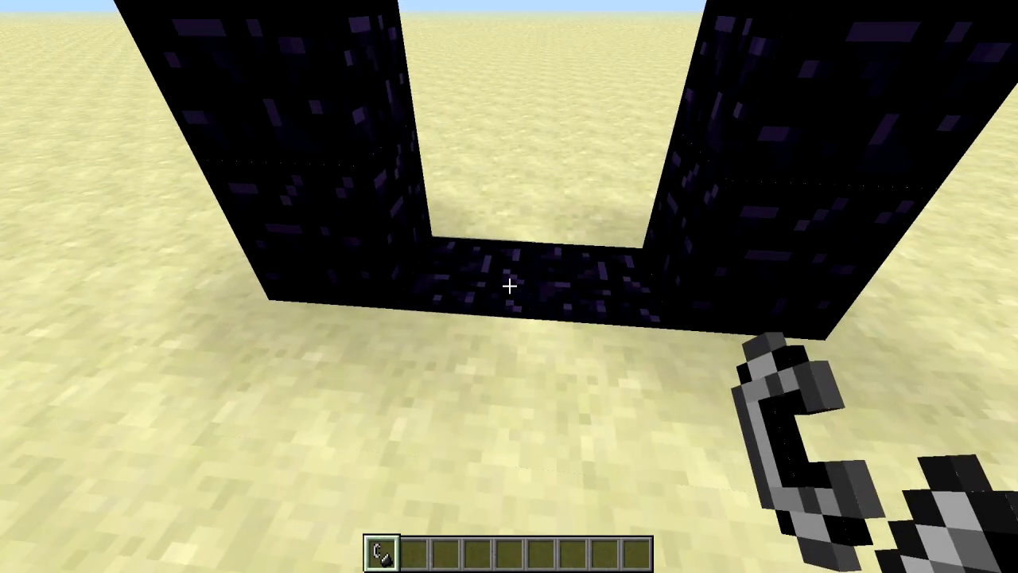
Ignite the obsidian frame with Flint and Steel to create the Nyan Cat portal.
right_click(509, 287)
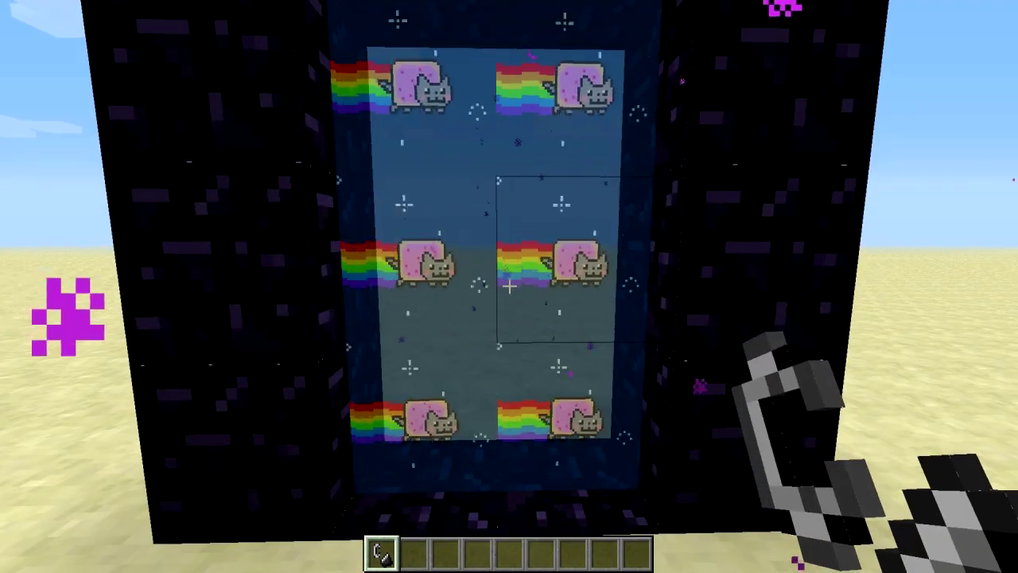
key(w)
key(s)
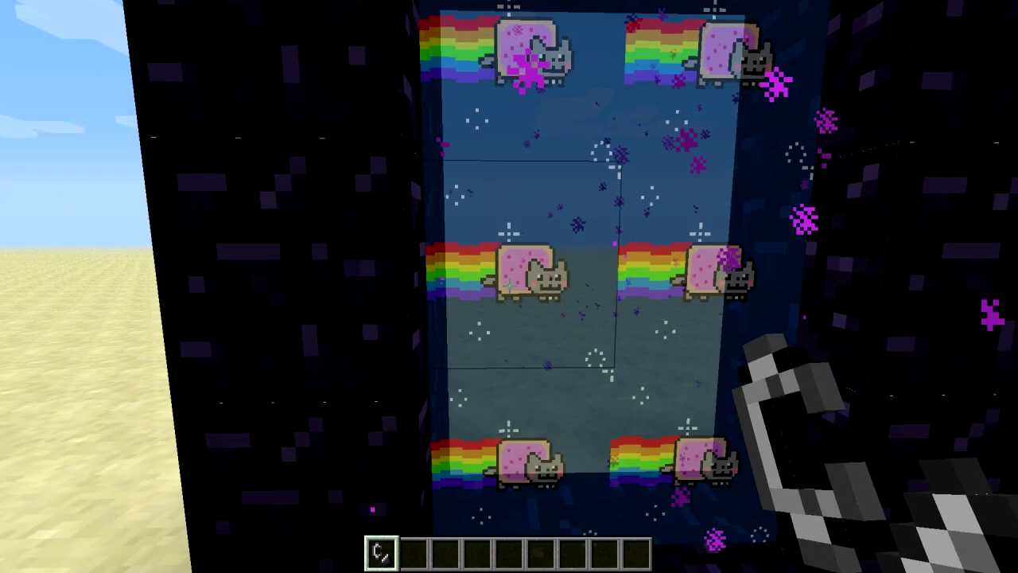
Switch to slot 2 and move toward, above and away from the portal to view the animation.
key(2)
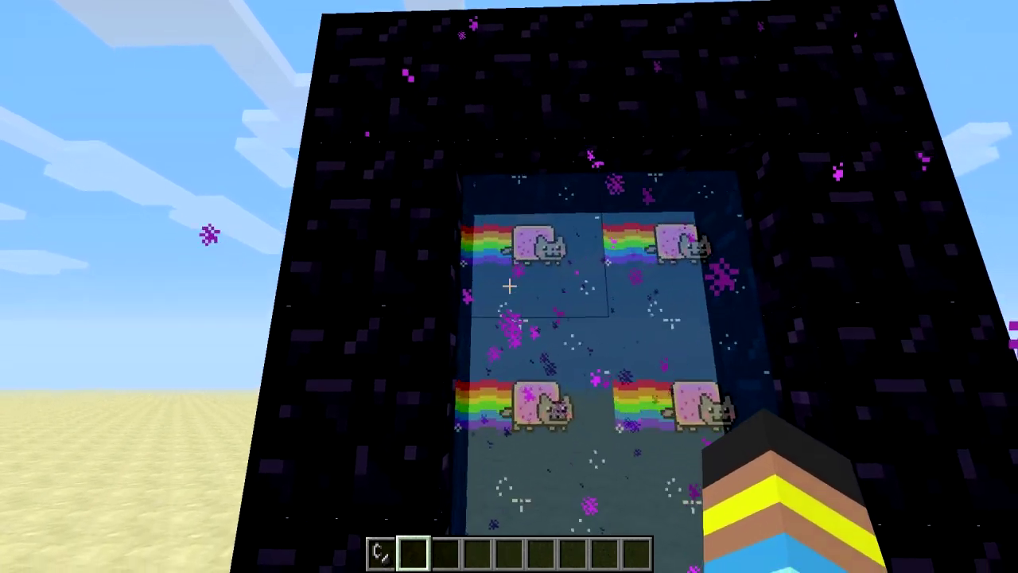
key(w)
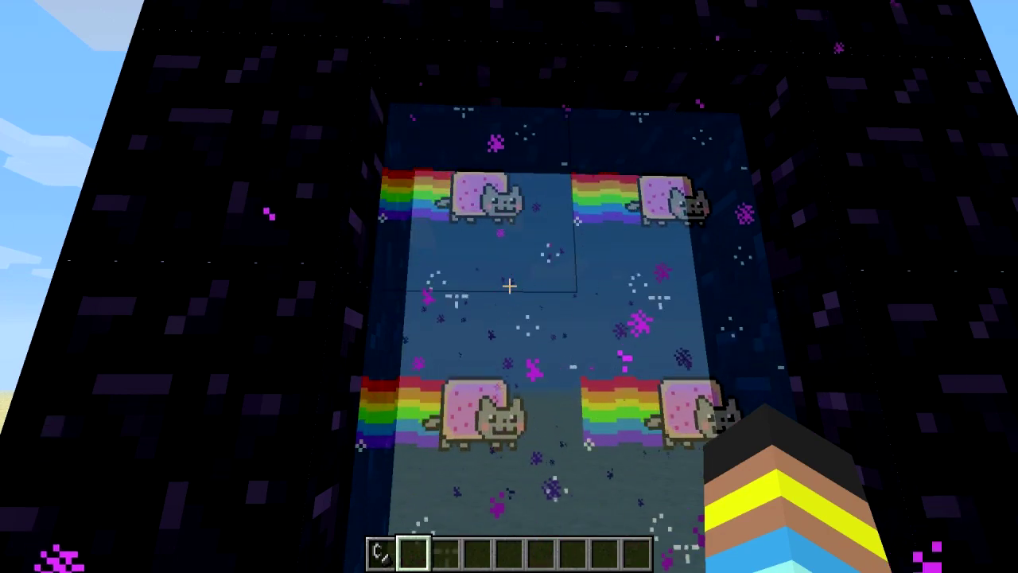
key(space)
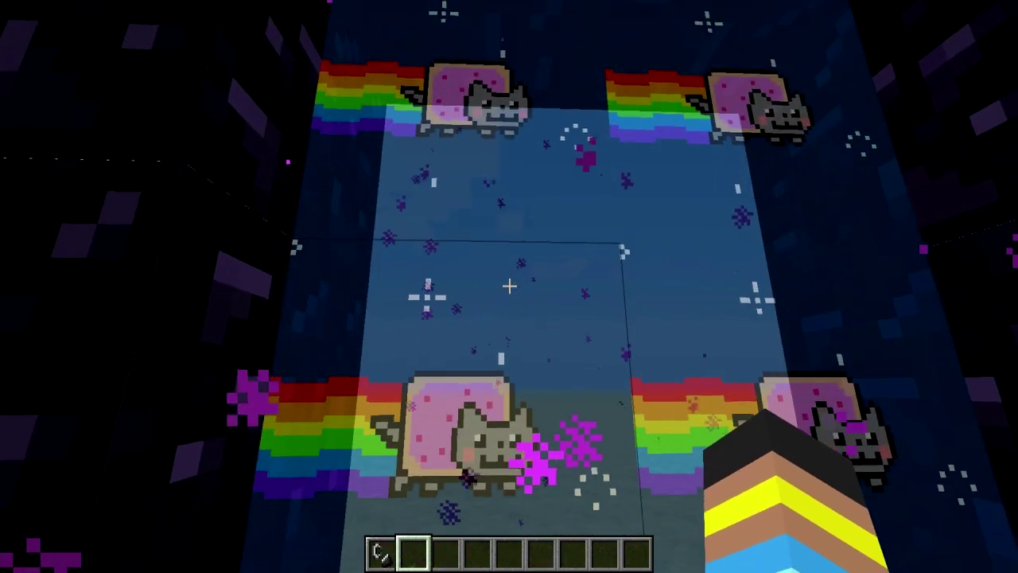
key(s)
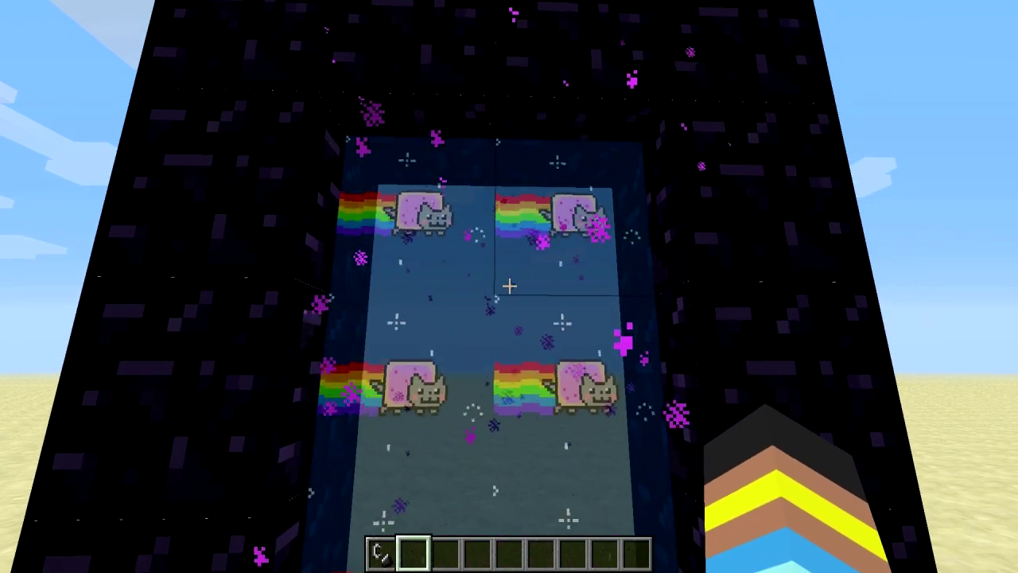
key(w)
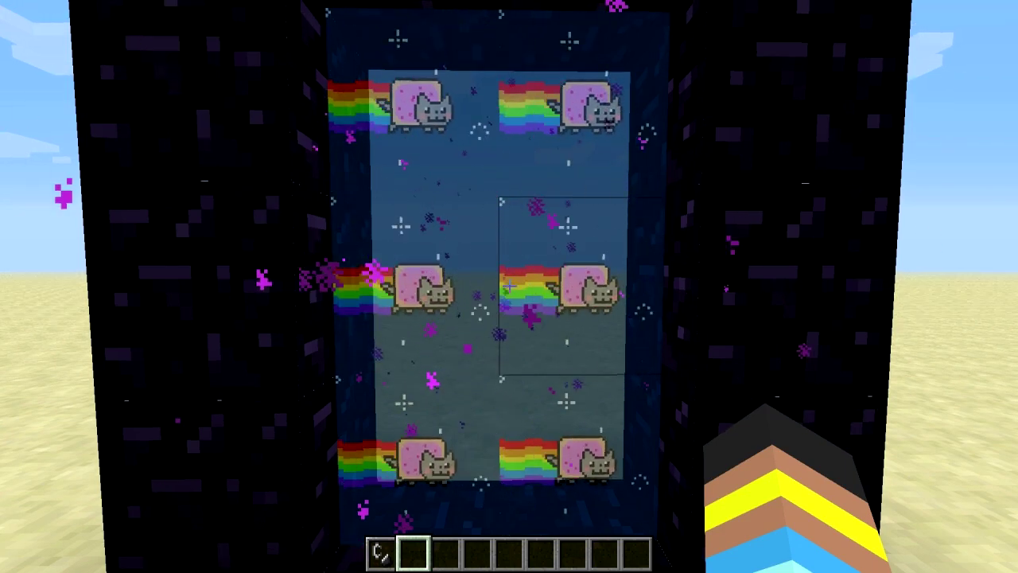
key(s)
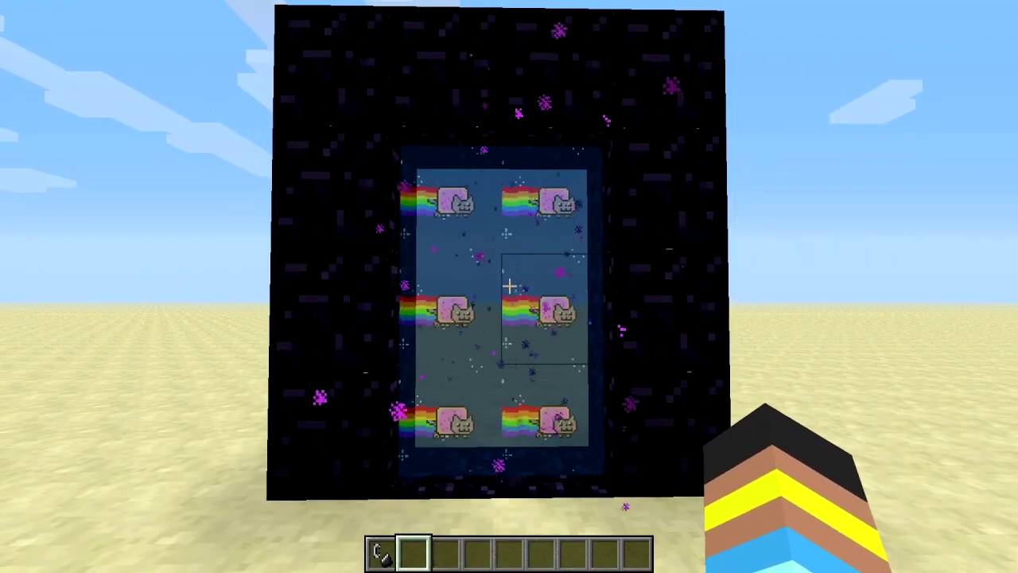